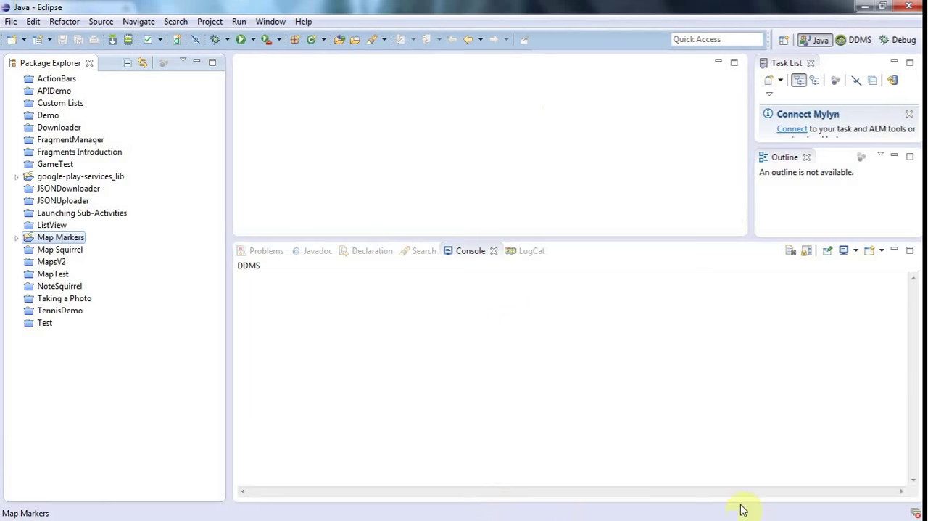
# Switch to Chrome and move the phone screen mirror window aside to the left
pyautogui.hotkey('alt', 'Tab')
pyautogui.press('Tab')
pyautogui.press('Tab')
pyautogui.press('Tab')
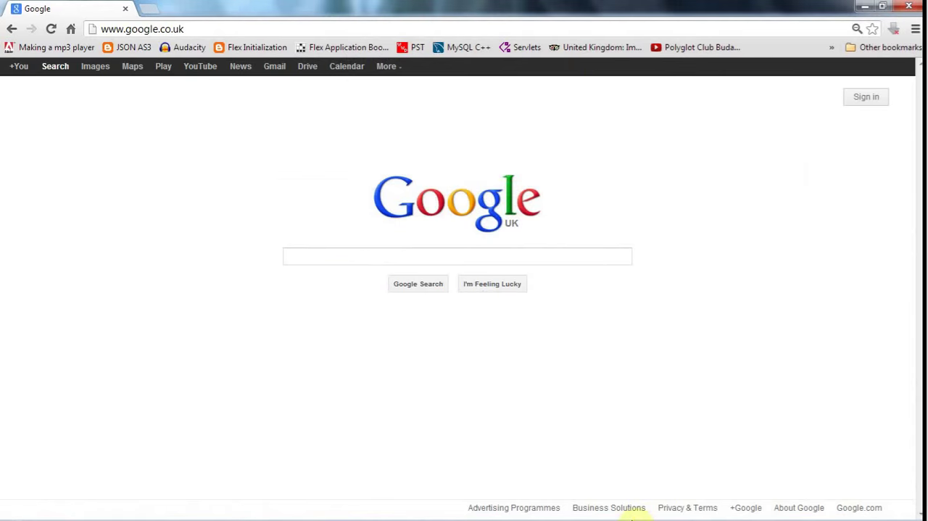
pyautogui.hotkey('alt', 'Tab')
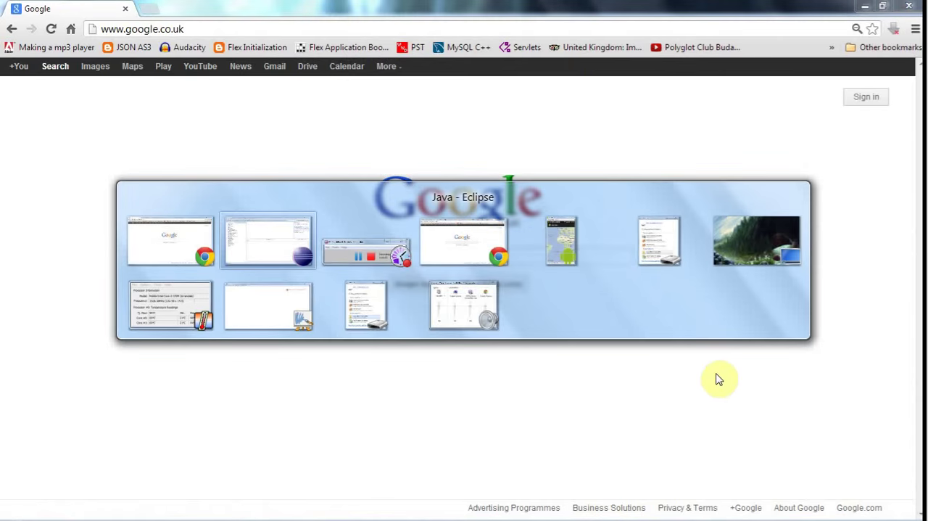
pyautogui.press('Tab')
pyautogui.press('Tab')
pyautogui.press('Tab')
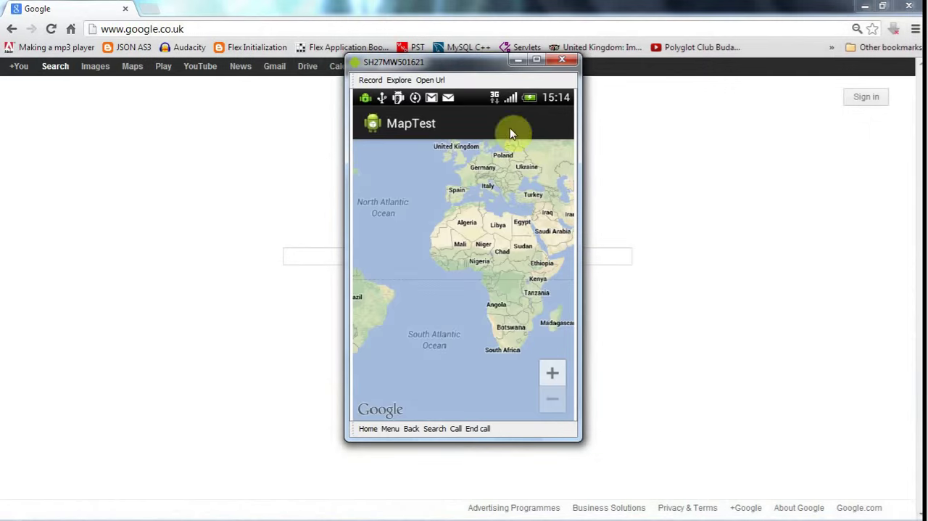
pyautogui.moveTo(493, 61); pyautogui.dragTo(264, 57)
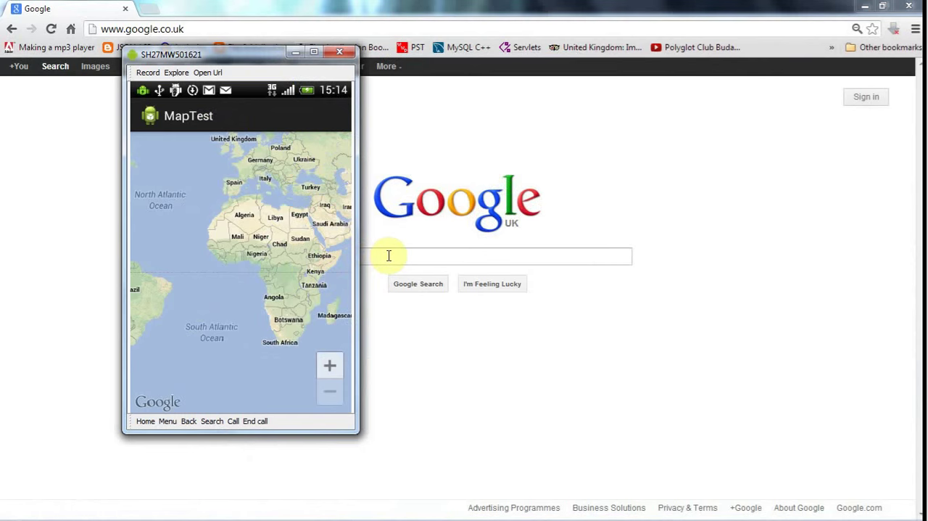
# Search Google for 'android map v2 add map marker'
pyautogui.click(388, 255)
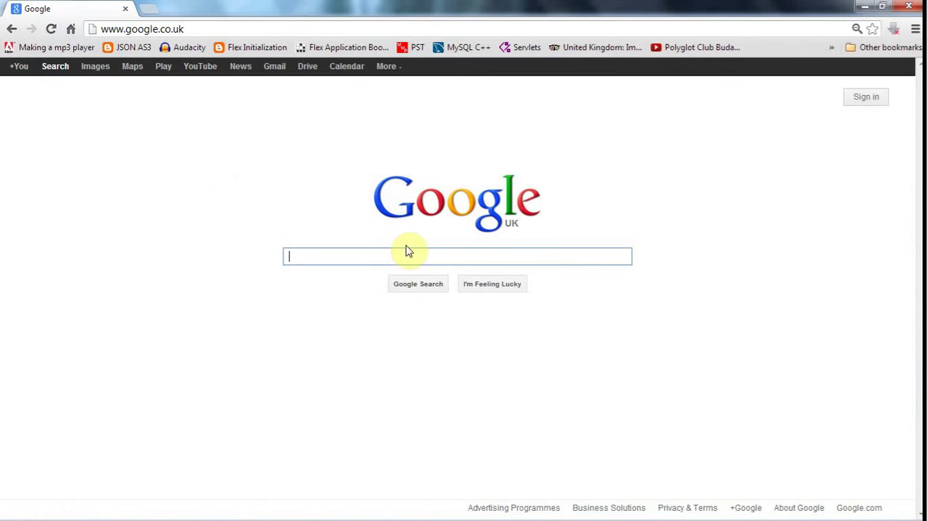
pyautogui.write('an')
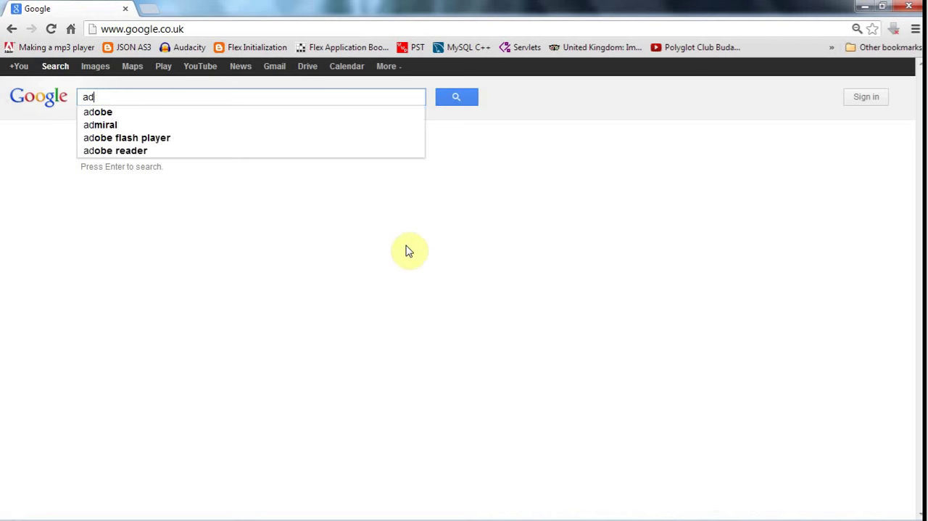
pyautogui.write('droid mp')
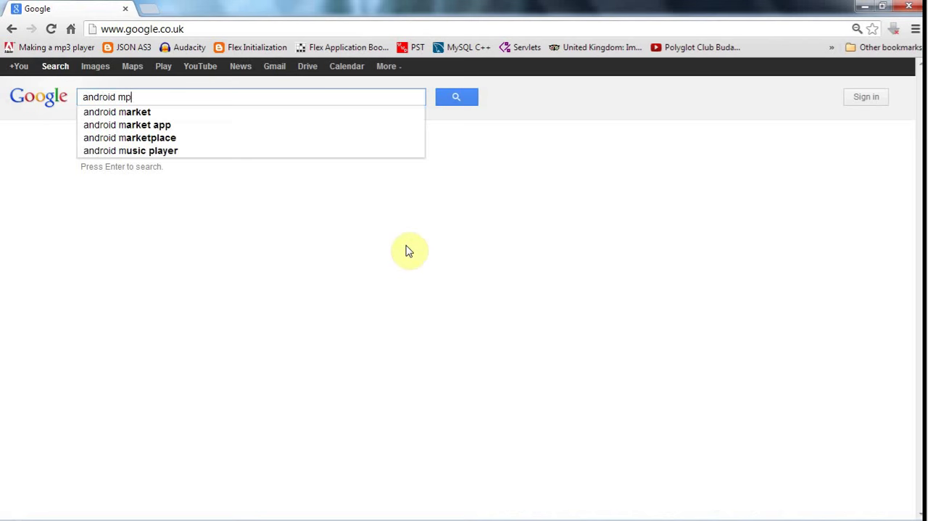
pyautogui.press('BackSpace')
pyautogui.write('ap v2')
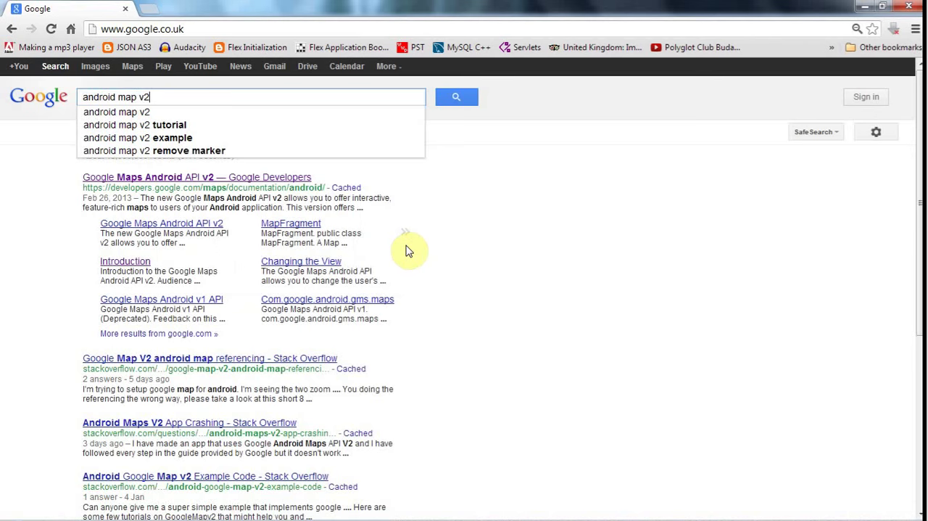
pyautogui.write(' ad')
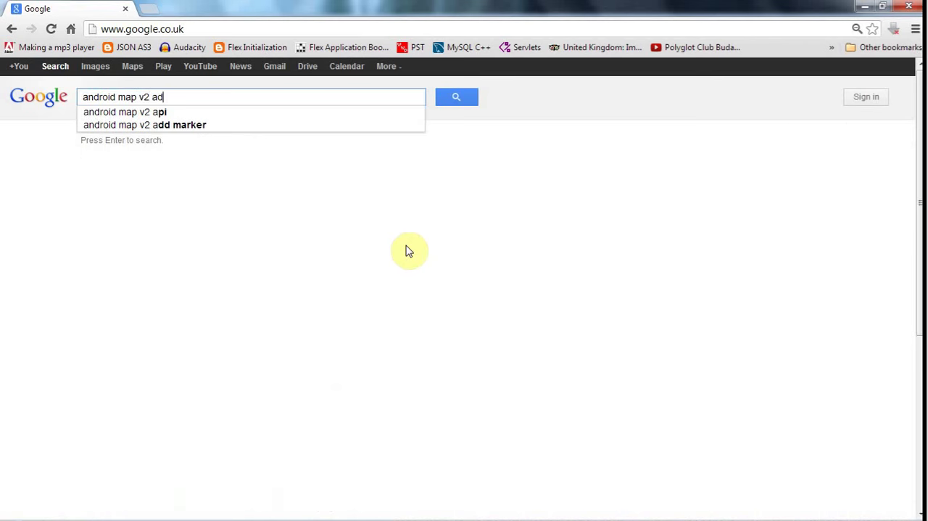
pyautogui.write('d map marker')
pyautogui.press('Return')
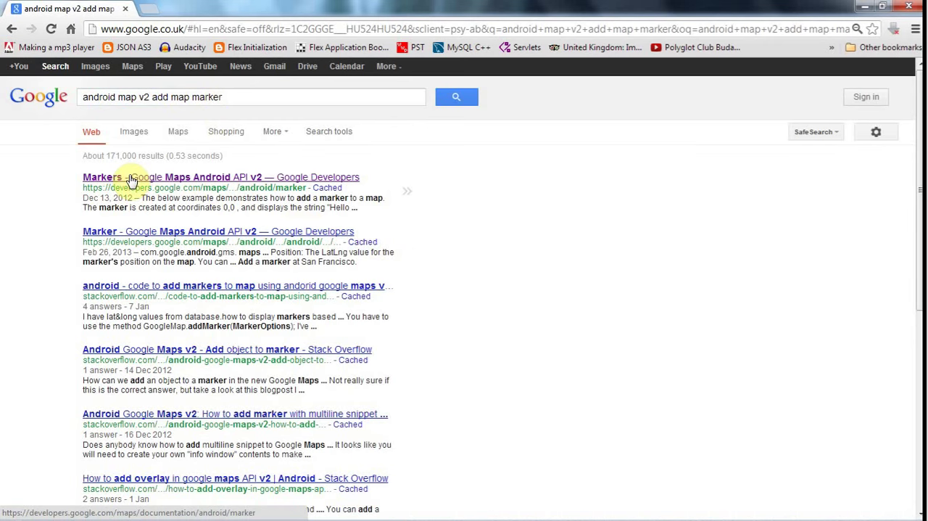
# On the Markers documentation page, select and copy the whole 'Add a marker' example code
pyautogui.click(182, 176)
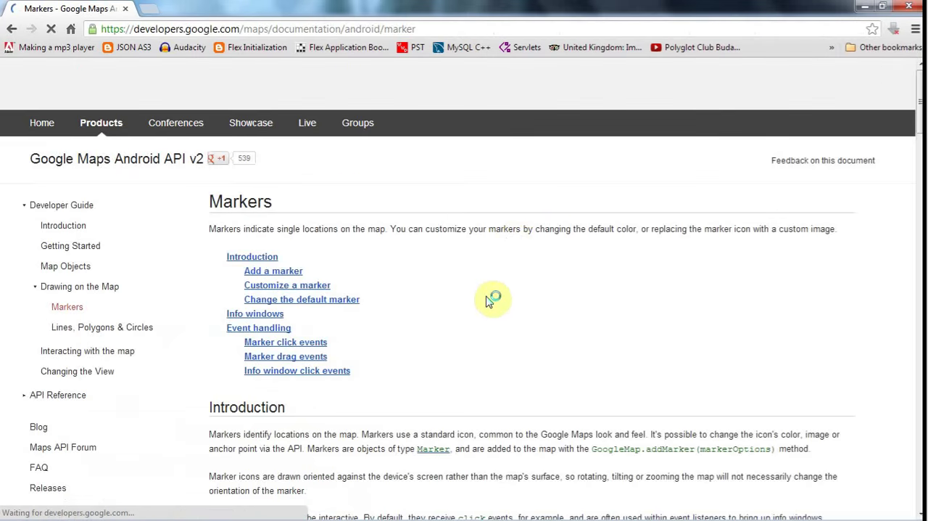
pyautogui.scroll(-4, 495, 296)
pyautogui.scroll(-2, 498, 286)
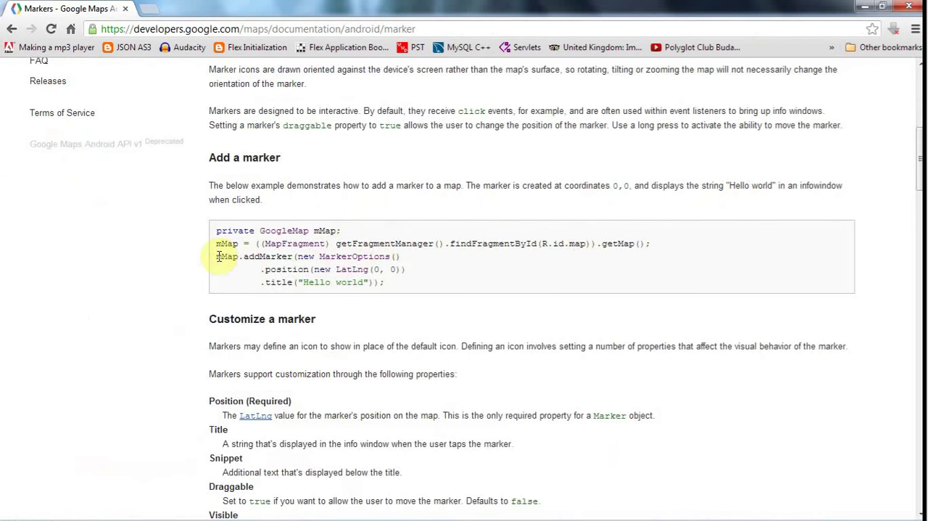
pyautogui.moveTo(216, 256); pyautogui.dragTo(415, 283)
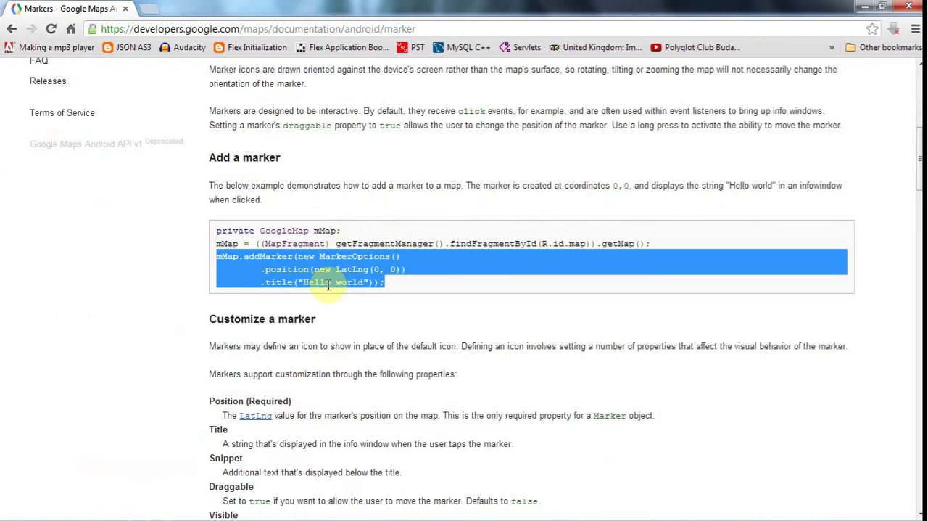
pyautogui.click(384, 287)
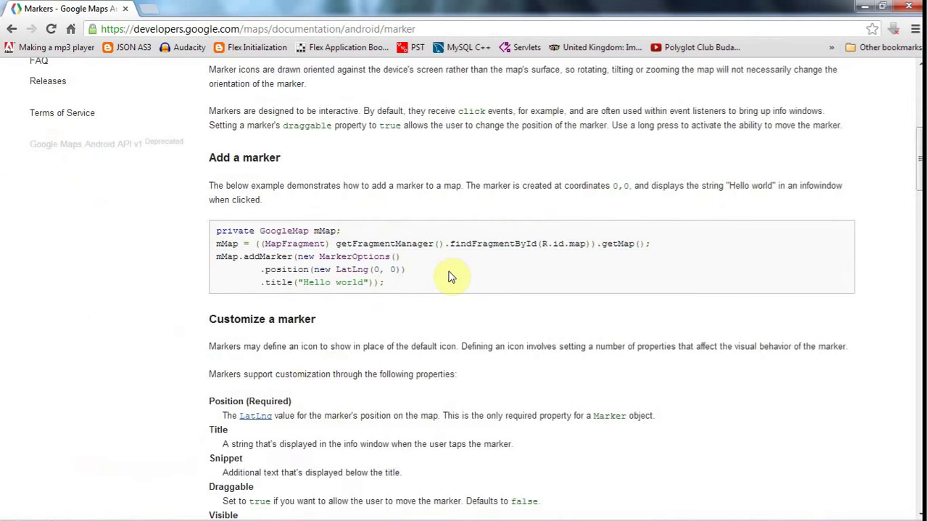
pyautogui.scroll(-1, 445, 280)
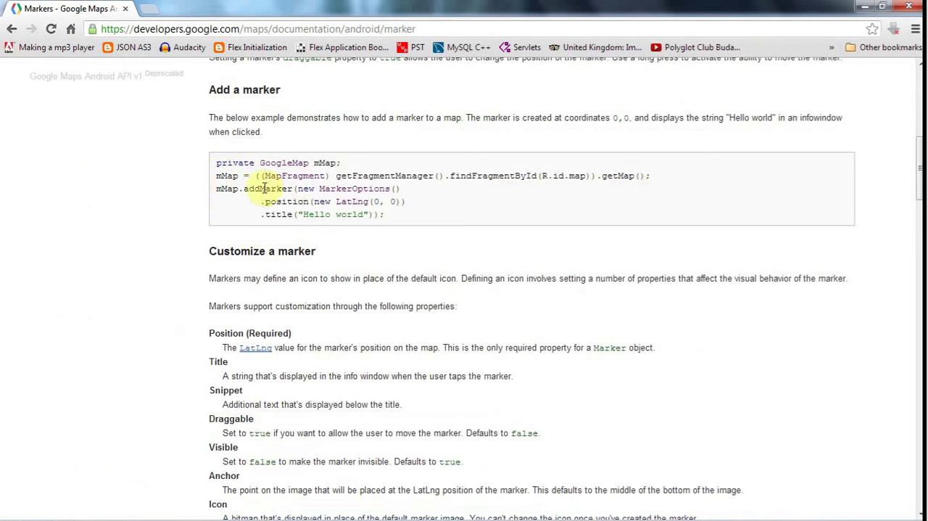
pyautogui.moveTo(216, 164); pyautogui.dragTo(414, 215)
pyautogui.rightClick(355, 185)
pyautogui.click(366, 192)
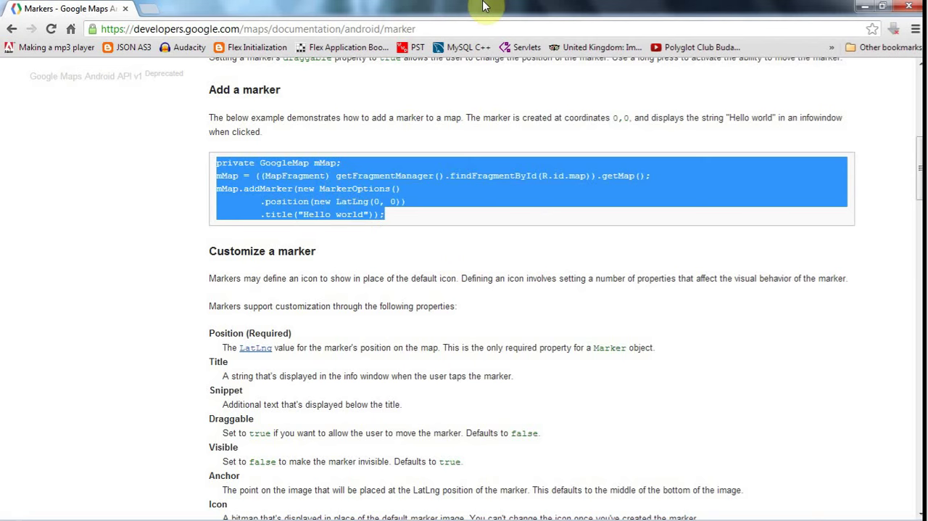
# In Eclipse, open MainActivity.java from the Map Markers project's src package and maximize the editor
pyautogui.hotkey('alt', 'Tab')
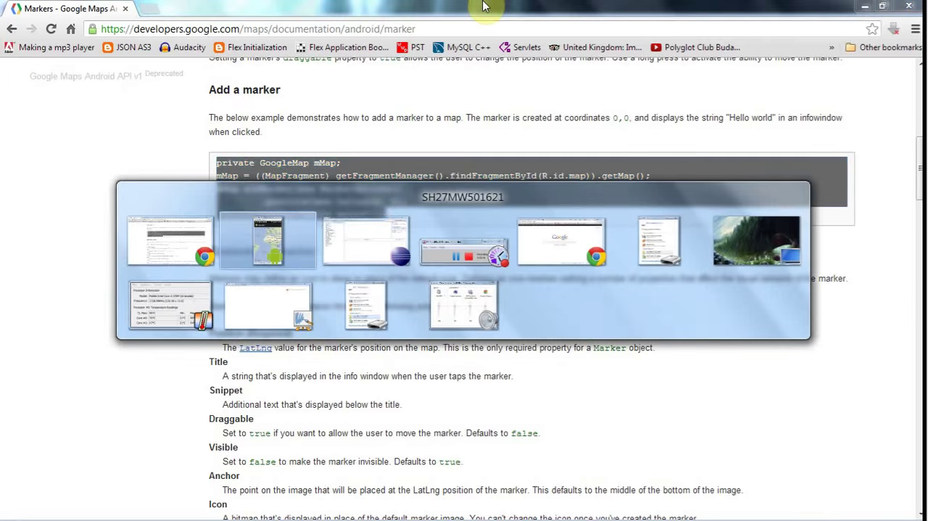
pyautogui.press('Tab')
pyautogui.press('Tab')
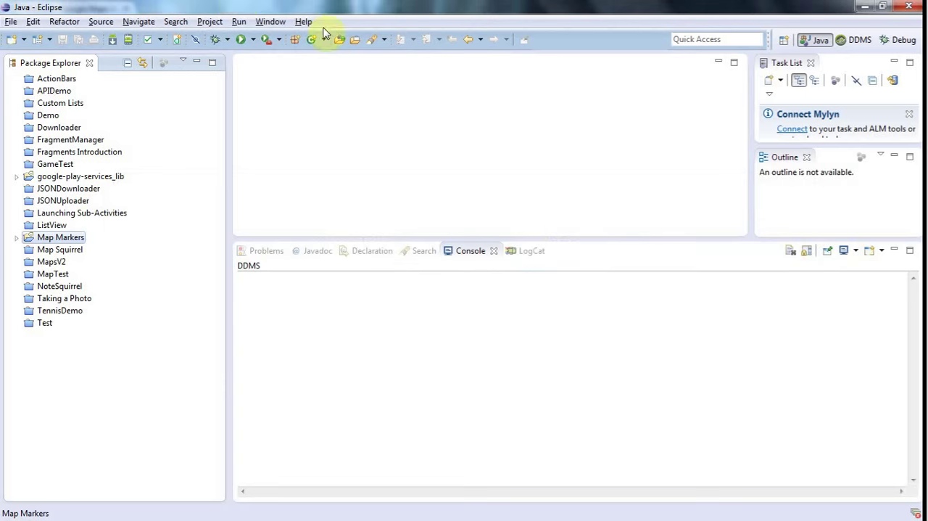
pyautogui.click(16, 238)
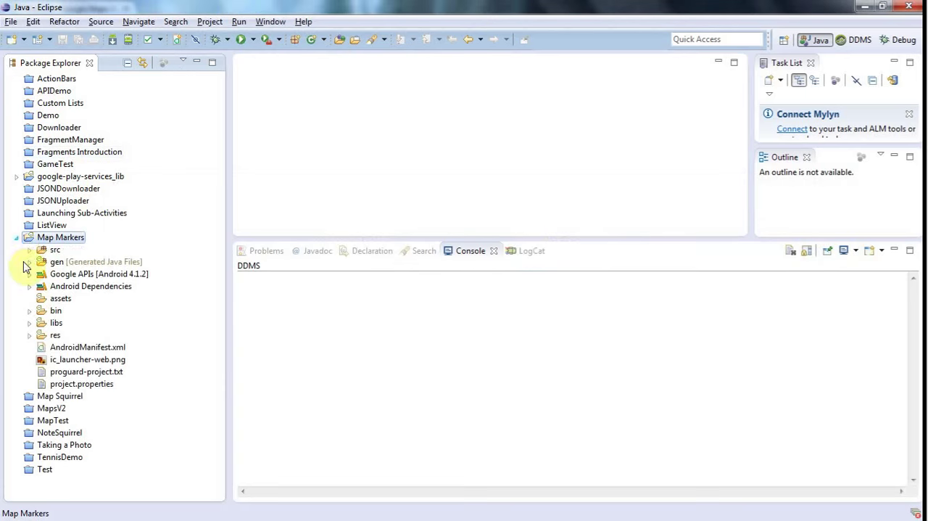
pyautogui.click(29, 250)
pyautogui.click(41, 262)
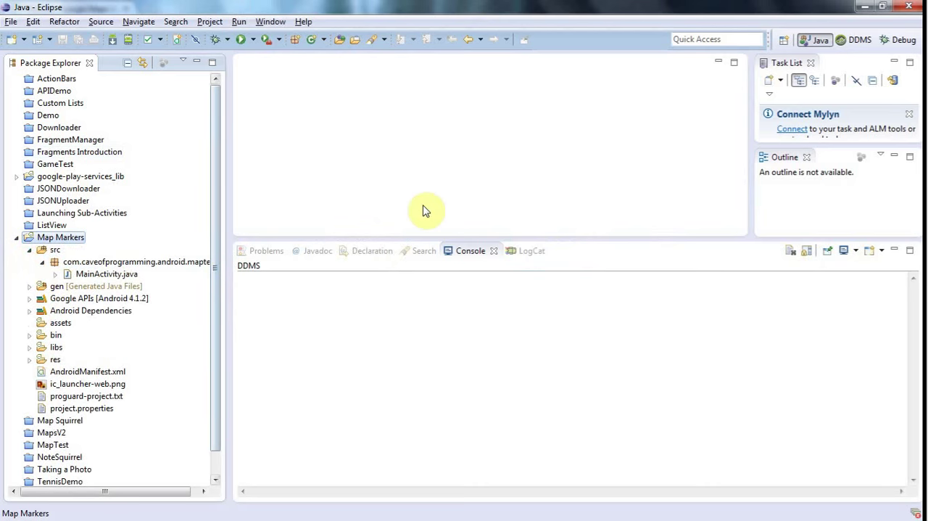
pyautogui.doubleClick(92, 276)
pyautogui.click(465, 274)
pyautogui.click(320, 63)
pyautogui.doubleClick(133, 276)
pyautogui.click(543, 274)
pyautogui.click(478, 274)
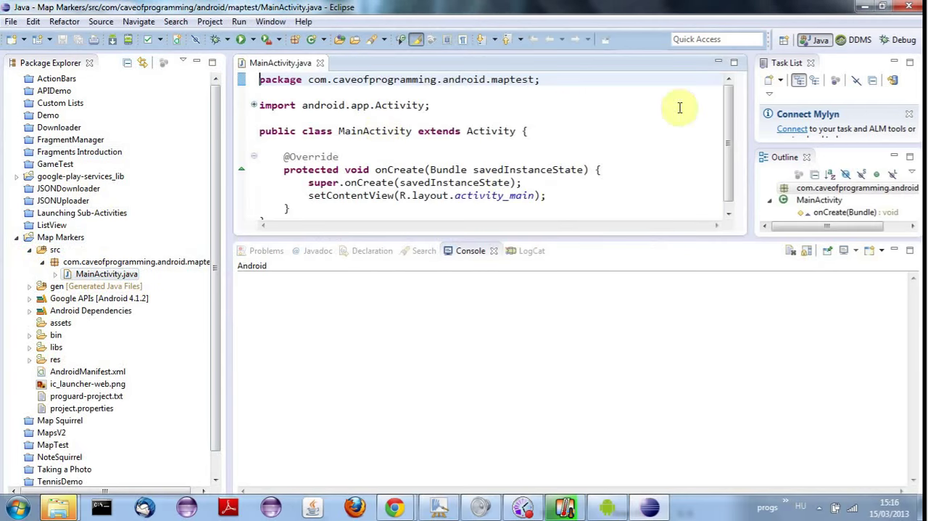
pyautogui.click(733, 63)
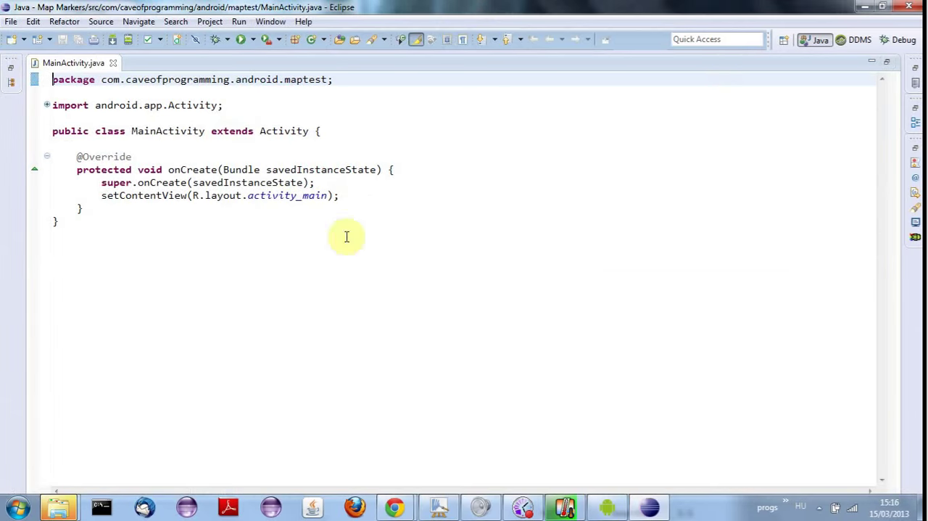
# Paste the marker code after setContentView, make mMap a local GoogleMap and delete the private mMap line
pyautogui.click(363, 199)
pyautogui.press('Return')
pyautogui.press('Return')
pyautogui.hotkey('ctrl', 'v')
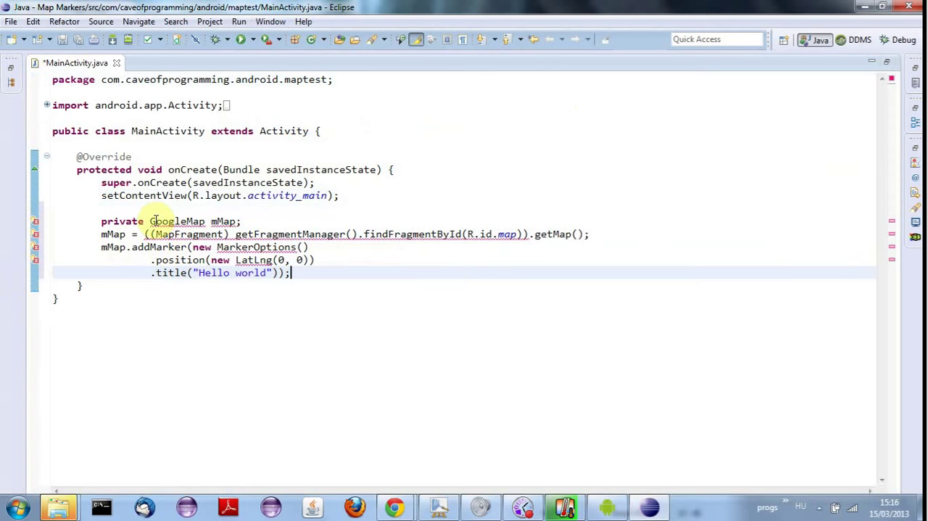
pyautogui.click(99, 234)
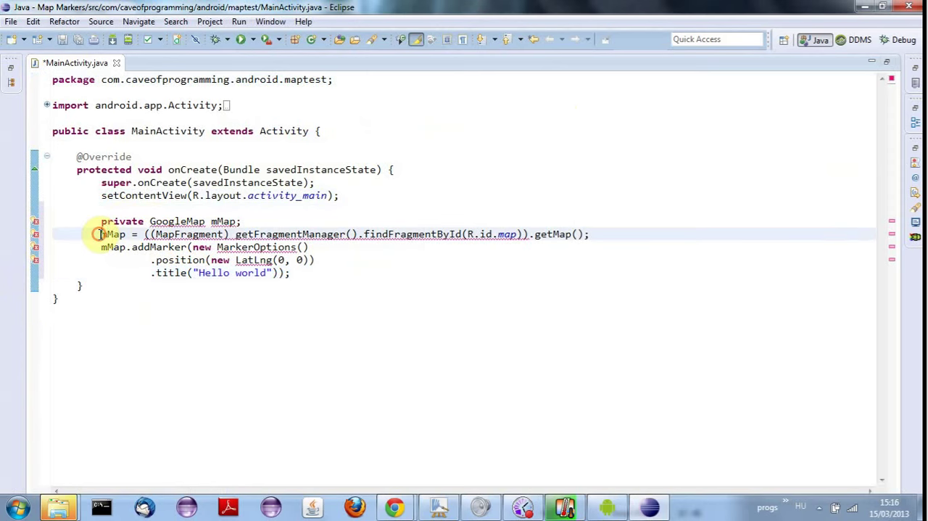
pyautogui.write('GoogleMmMap')
pyautogui.click(112, 217)
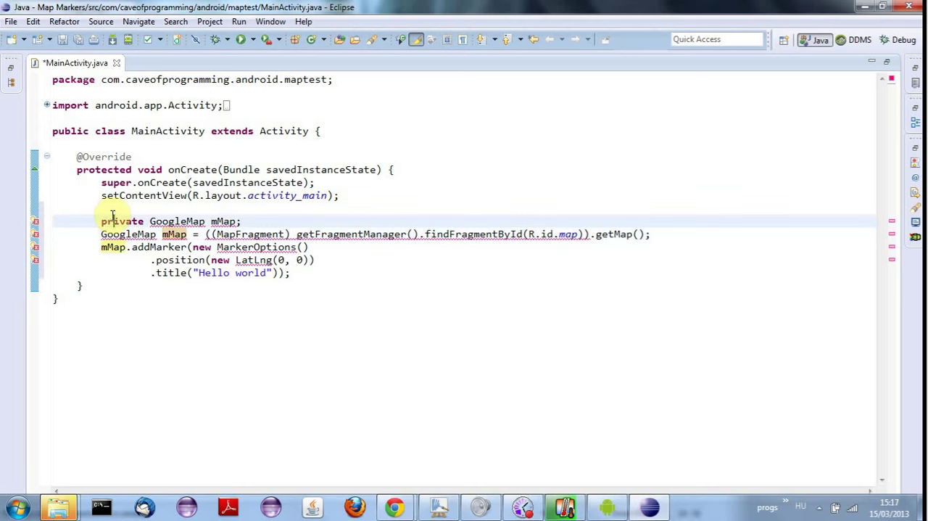
pyautogui.hotkey('ctrl', 'd')
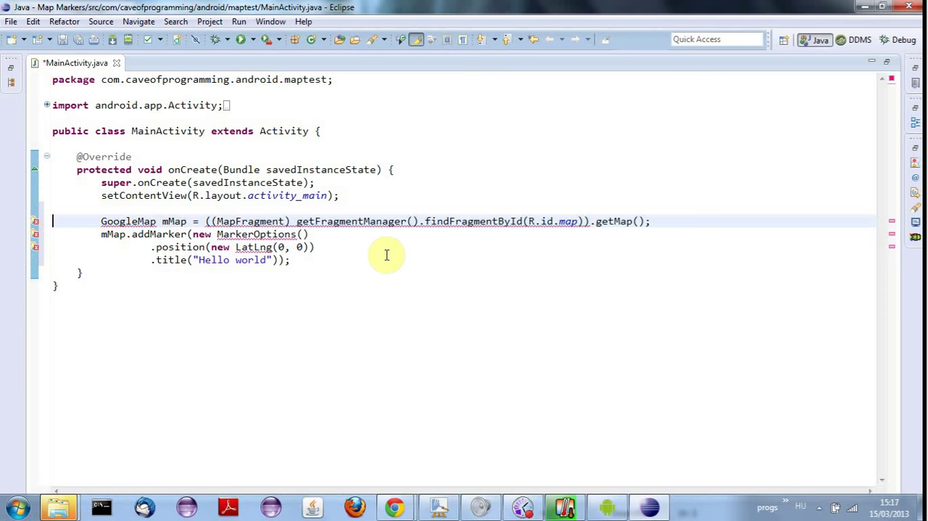
# Run the app and launch it on the connected HTC phone from the Android Device Chooser
pyautogui.click(242, 41)
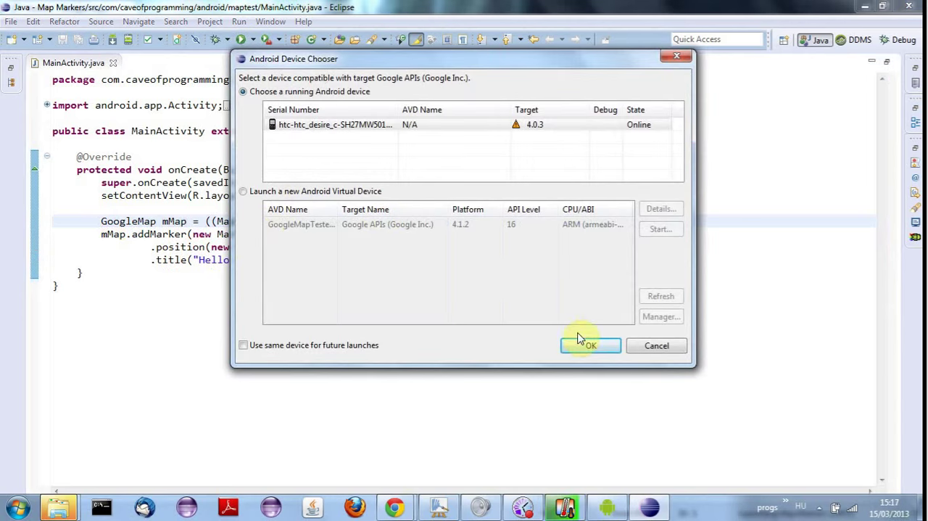
pyautogui.click(361, 127)
pyautogui.click(602, 345)
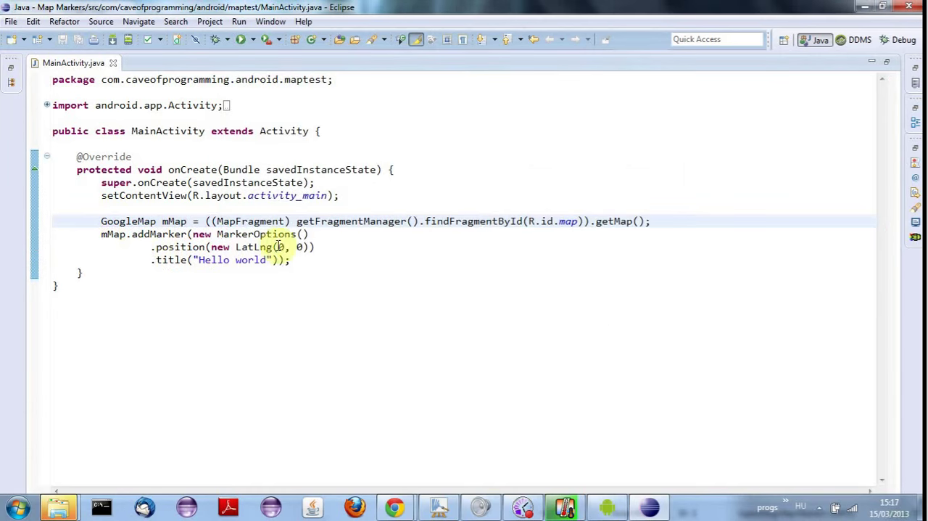
# Highlight the MarkerOptions argument and its position and title calls to explain them
pyautogui.doubleClick(225, 235)
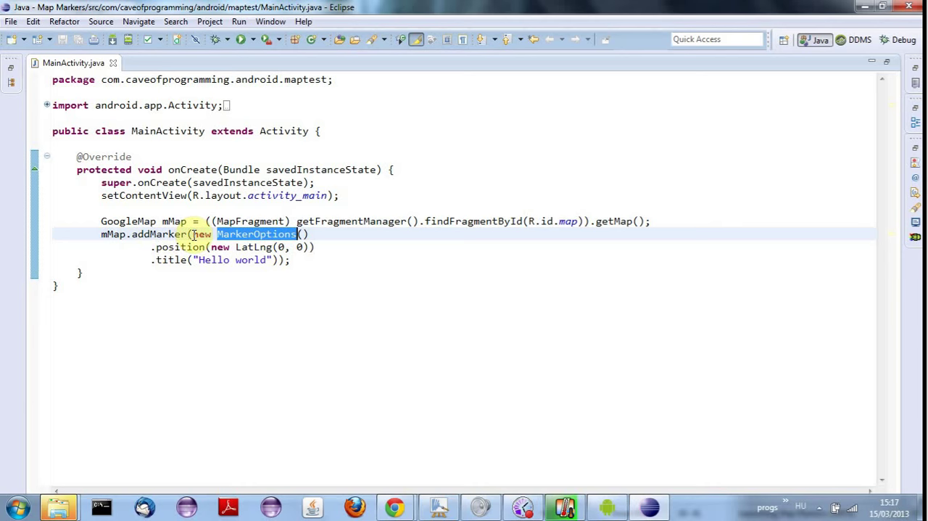
pyautogui.moveTo(193, 234); pyautogui.dragTo(279, 260)
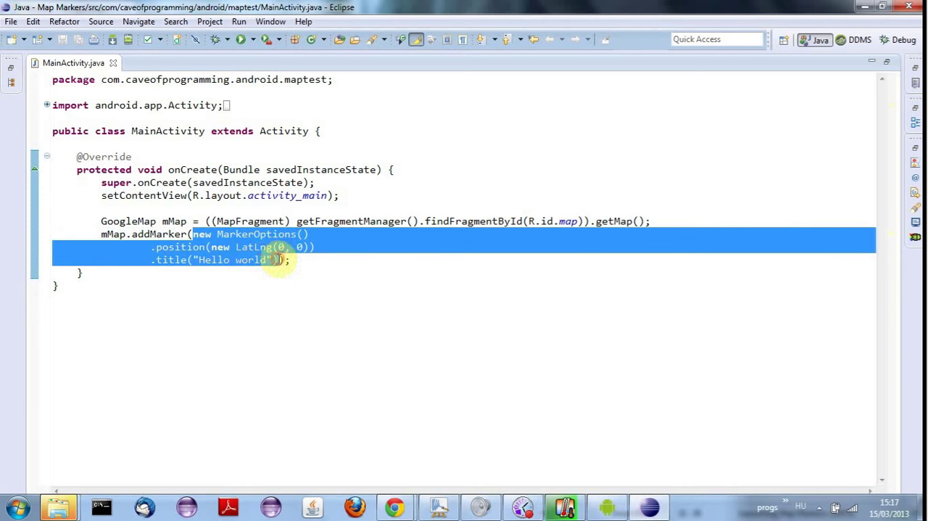
pyautogui.click(161, 248)
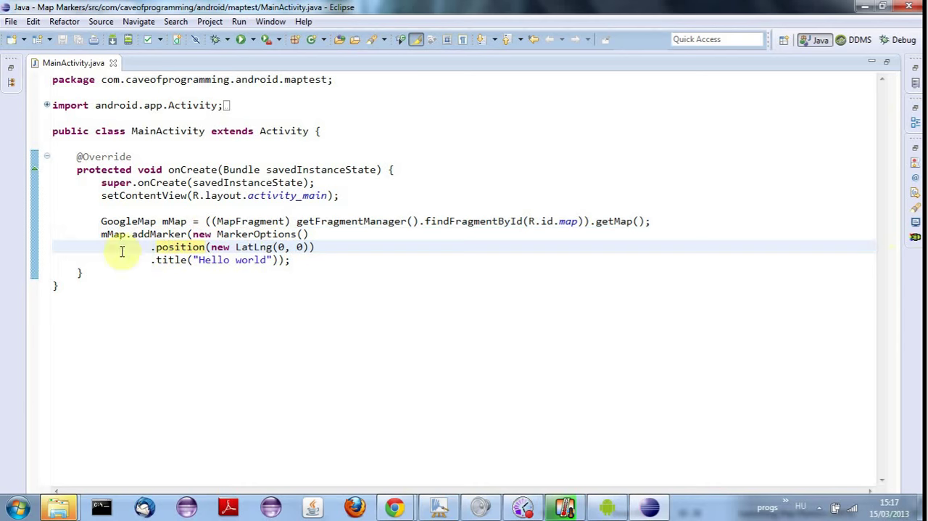
pyautogui.moveTo(148, 248); pyautogui.dragTo(306, 247)
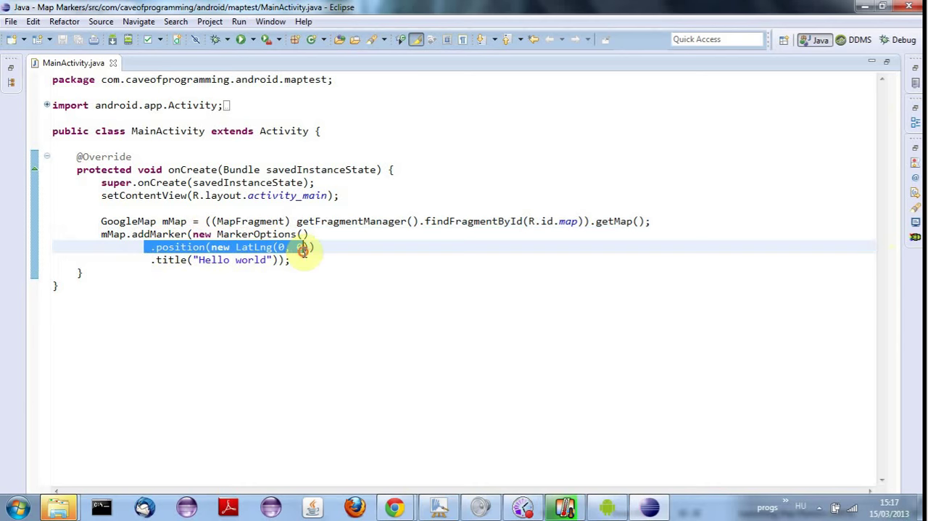
pyautogui.click(150, 260)
pyautogui.moveTo(150, 260); pyautogui.dragTo(278, 259)
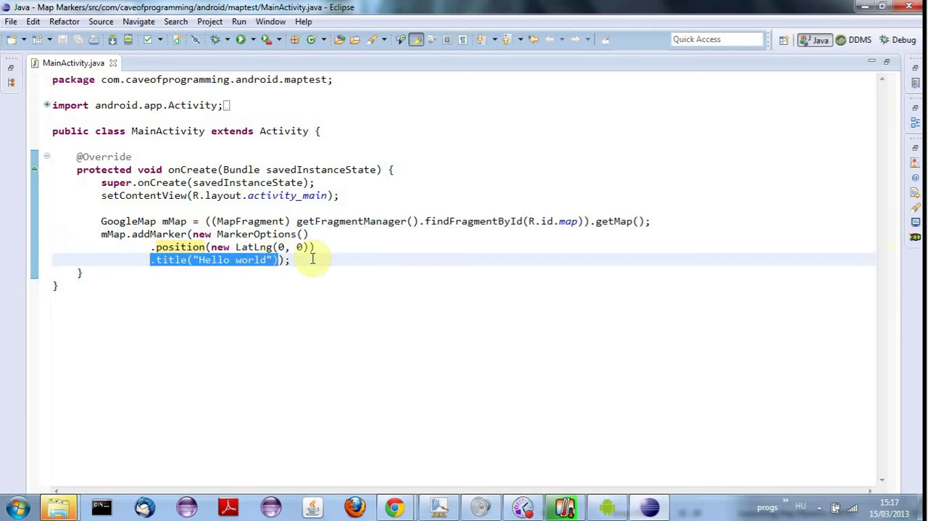
pyautogui.moveTo(192, 234); pyautogui.dragTo(280, 261)
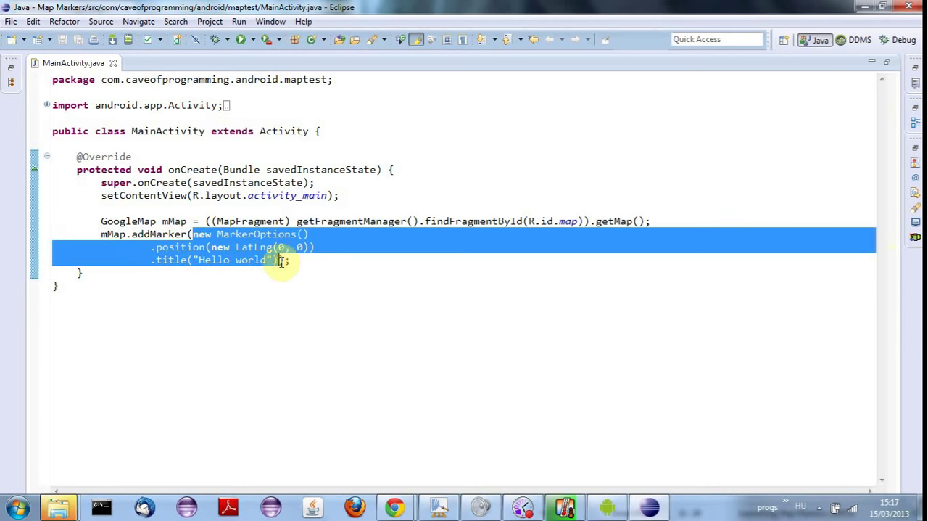
# Declare MarkerOptions marker = new MarkerOptions() with marker.position() and marker.title("Hello, World") calls
pyautogui.click(689, 218)
pyautogui.press('Return')
pyautogui.press('Return')
pyautogui.write('Mark')
pyautogui.write('tions m')
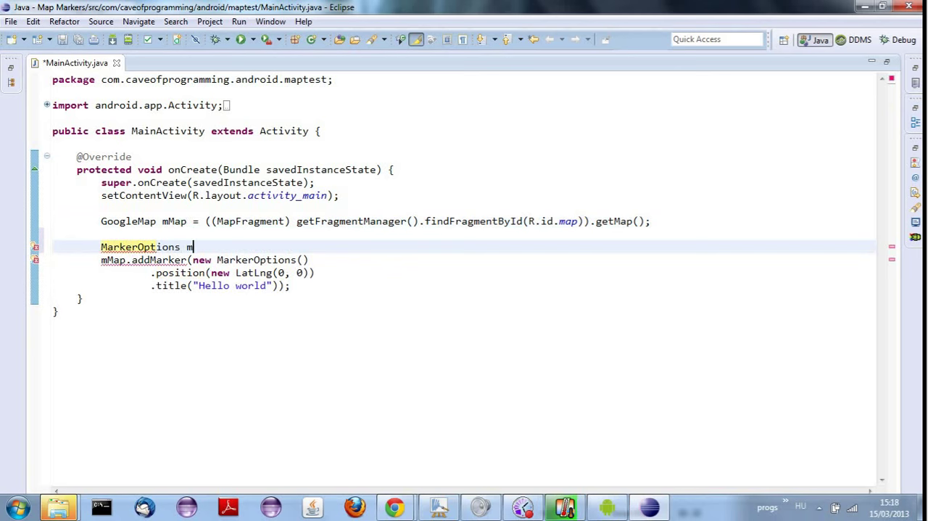
pyautogui.write('arker = new MarkerO')
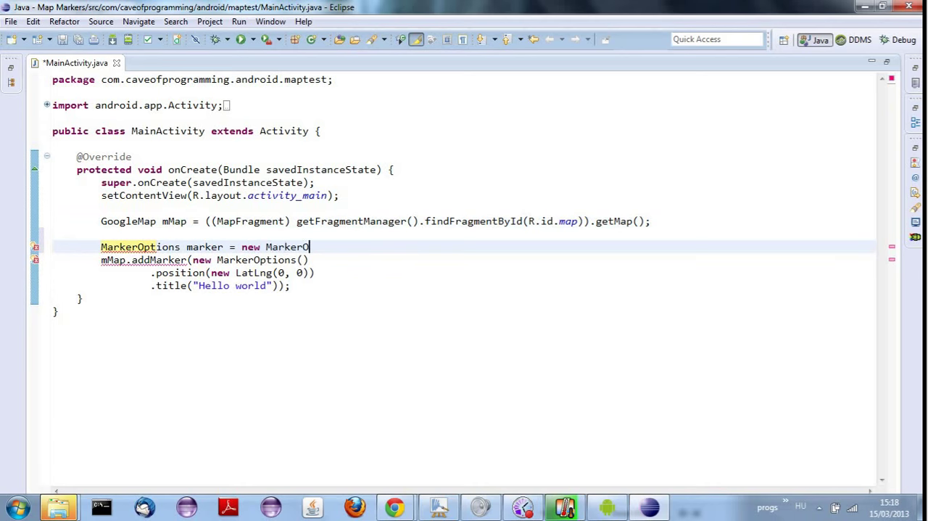
pyautogui.write('ptions();')
pyautogui.press('Return')
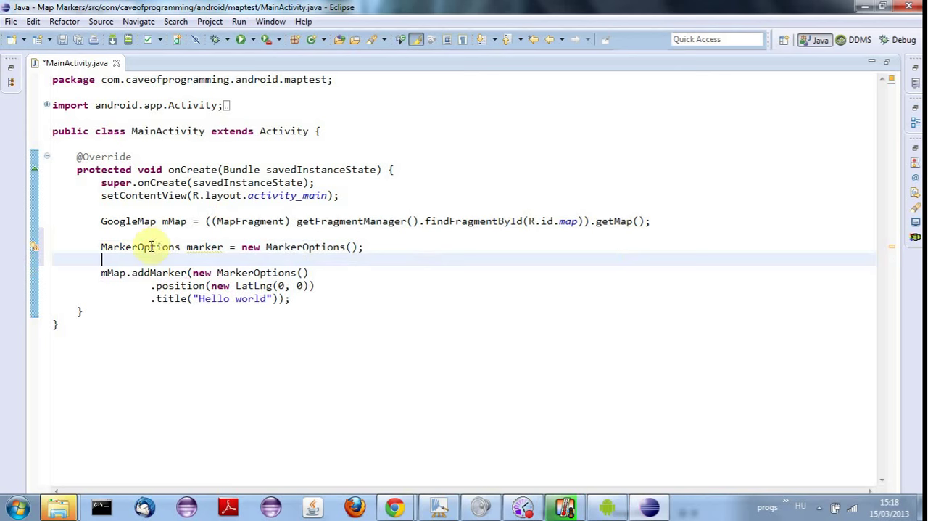
pyautogui.write('marker.')
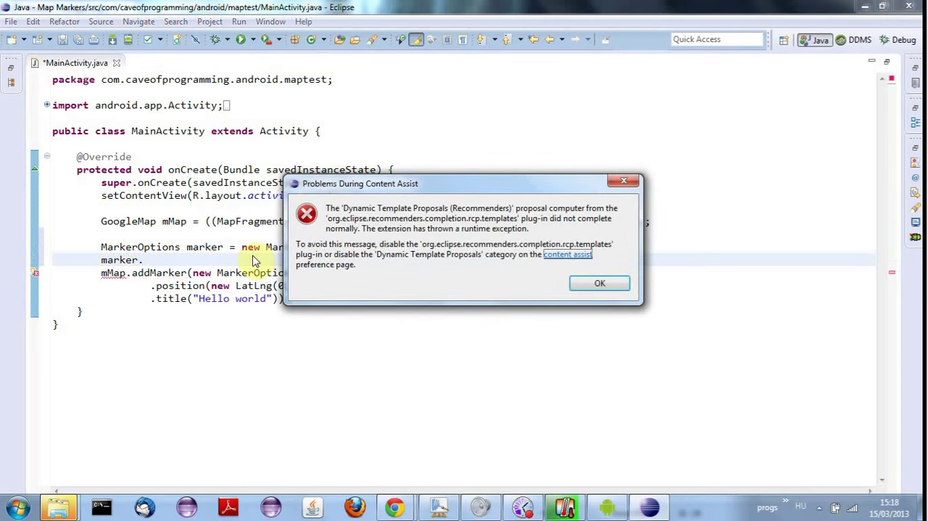
pyautogui.press('Return')
pyautogui.press('Return')
pyautogui.write('po')
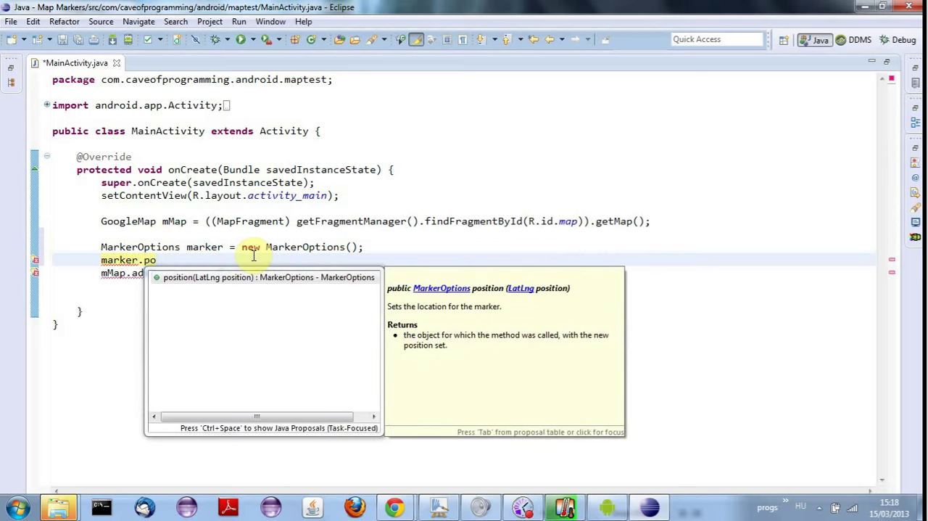
pyautogui.press('Return')
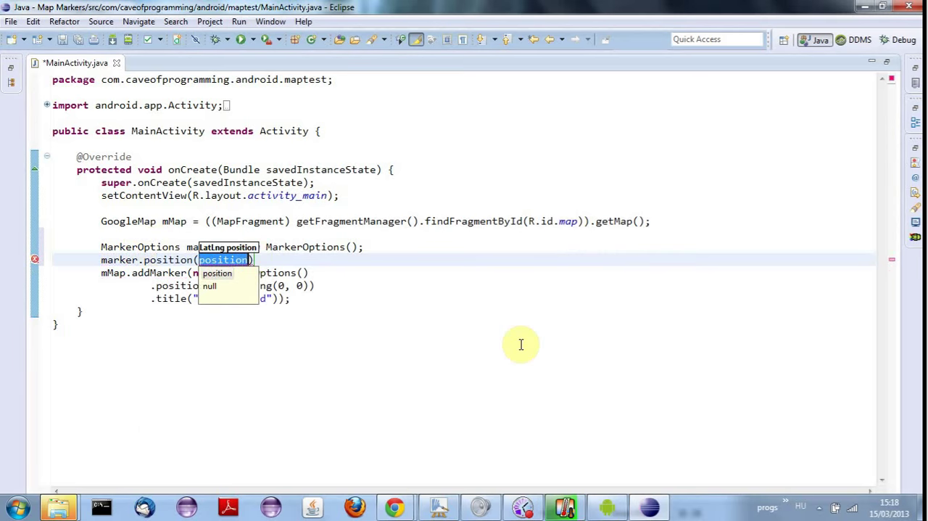
pyautogui.write('0, 0)')
pyautogui.press('Return')
pyautogui.write('marker.')
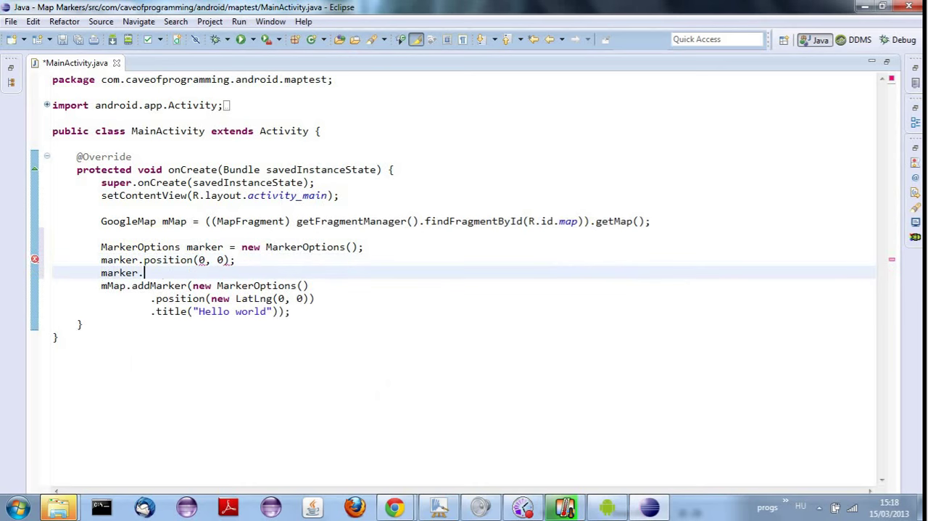
pyautogui.write('title')
pyautogui.press('Return')
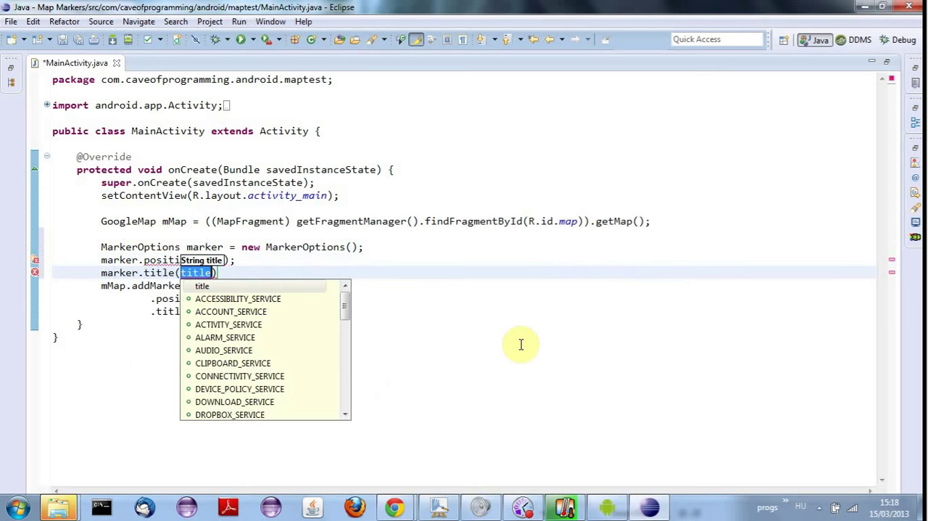
pyautogui.write('0, 0);')
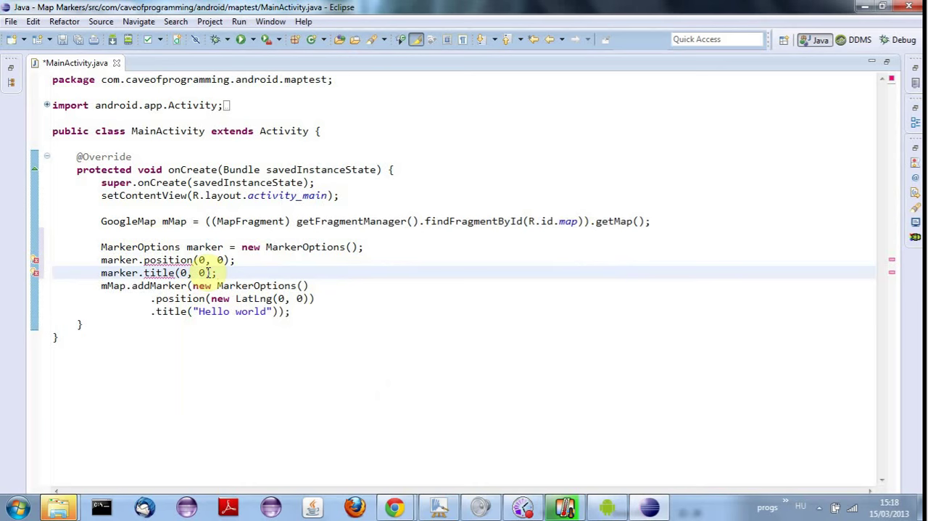
pyautogui.press('Left')
pyautogui.press('Left')
pyautogui.press('BackSpace')
pyautogui.press('BackSpace')
pyautogui.press('BackSpace')
pyautogui.press('BackSpace')
pyautogui.write('"Hello, ')
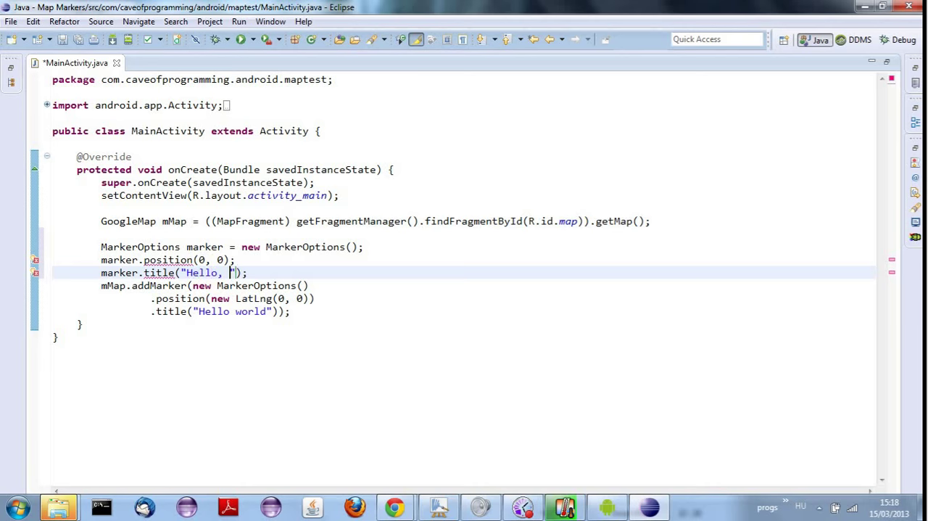
pyautogui.write('World')
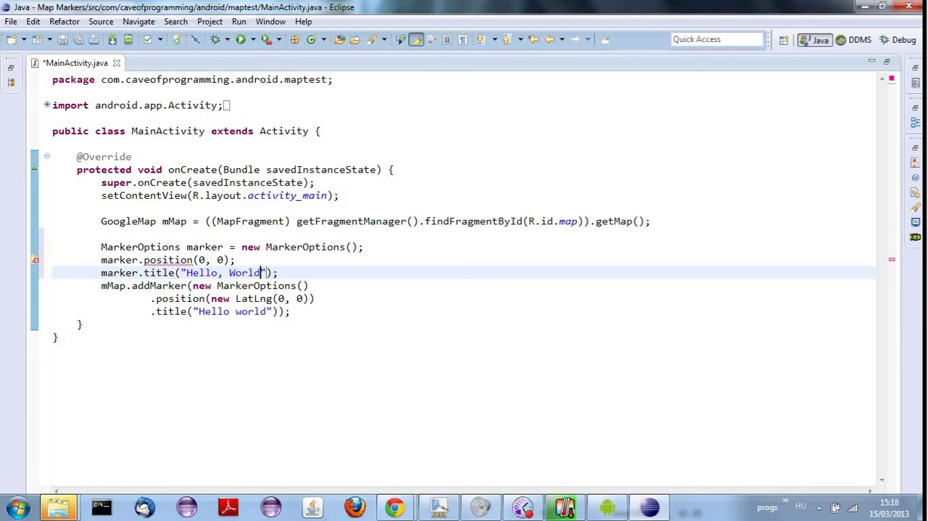
# Fill the position call with new LatLng(0, 0) and replace the addMarker argument with marker
pyautogui.click(196, 259)
pyautogui.write('new Lat')
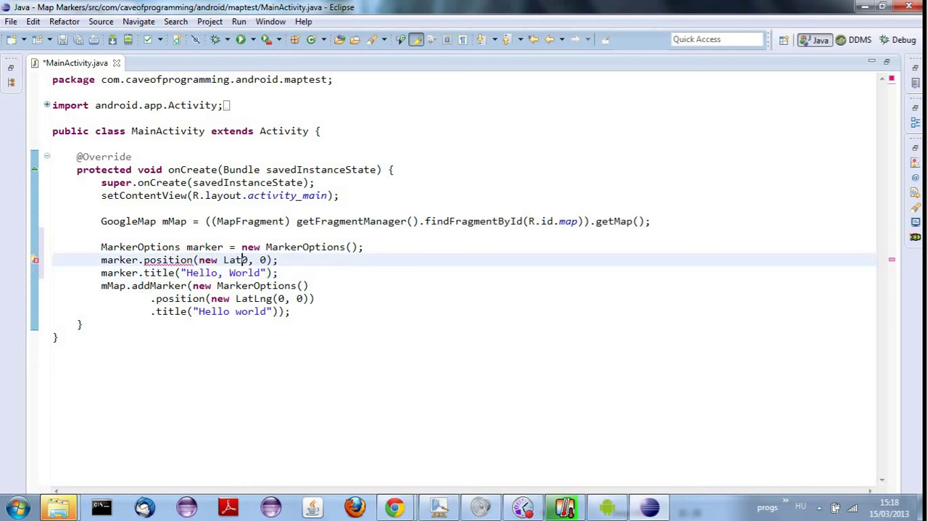
pyautogui.write('Lng(')
pyautogui.click(293, 260)
pyautogui.write(')')
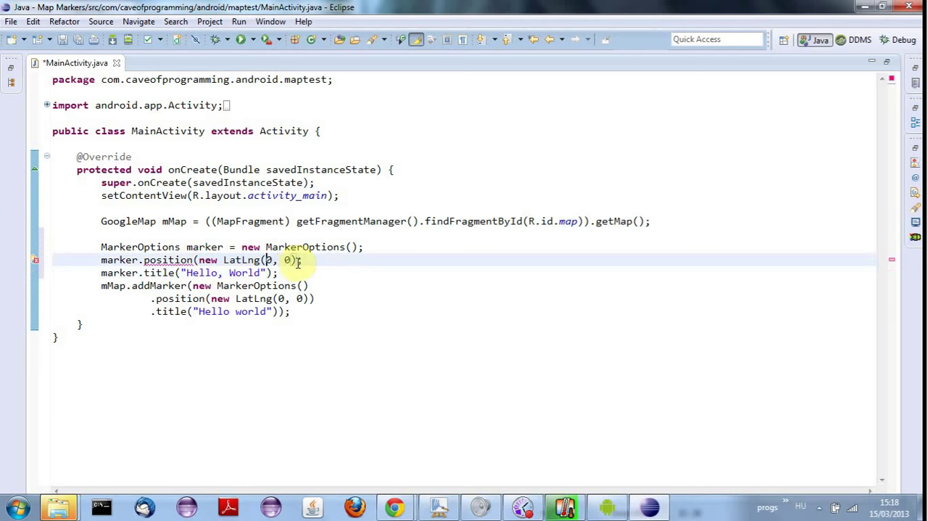
pyautogui.click(303, 259)
pyautogui.write(';')
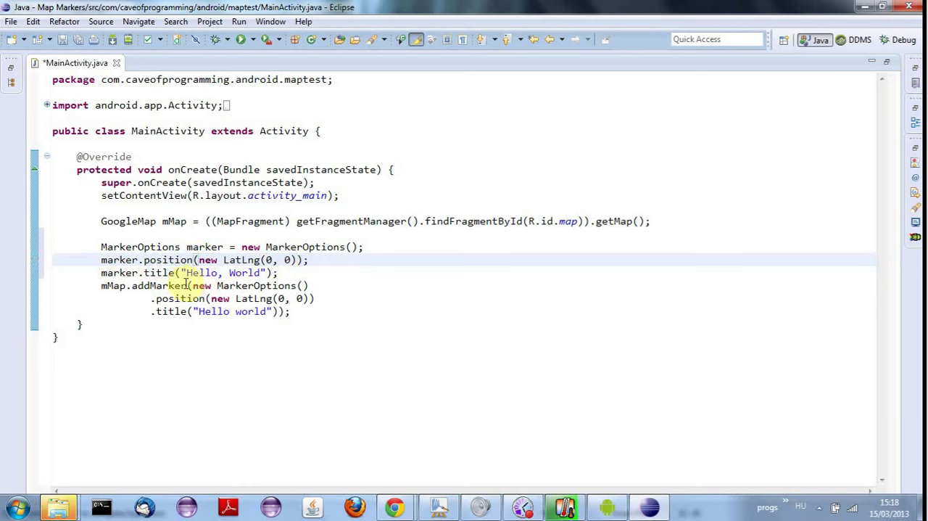
pyautogui.moveTo(167, 259)
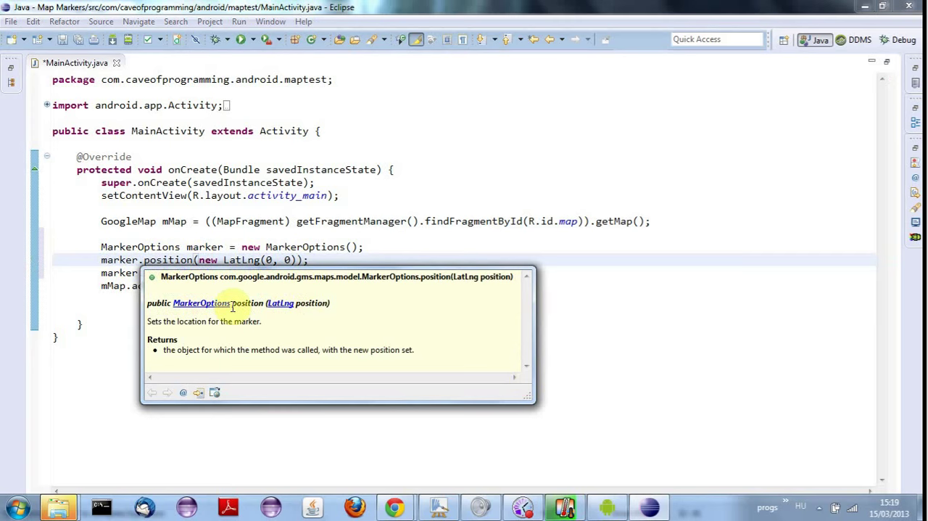
pyautogui.moveTo(205, 322); pyautogui.dragTo(93, 312)
pyautogui.click(84, 310)
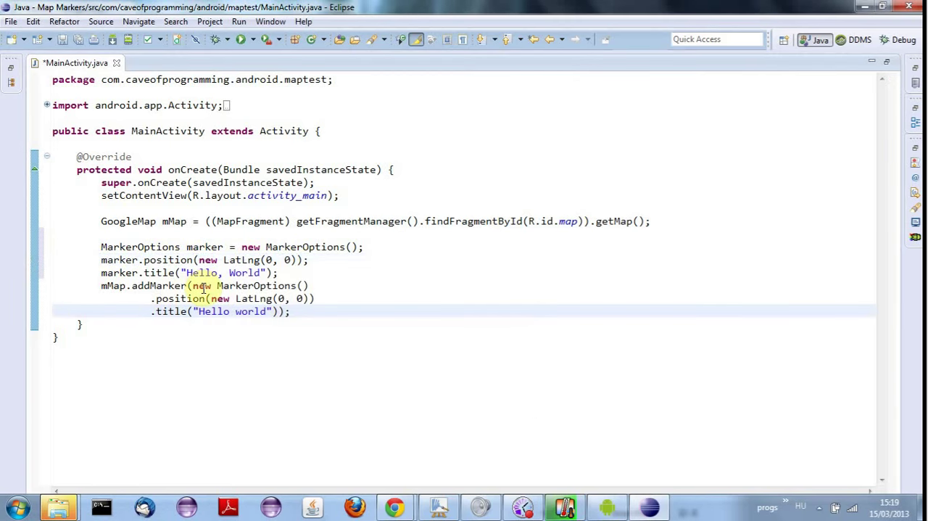
pyautogui.moveTo(193, 286)
pyautogui.mouseDown()
pyautogui.moveTo(270, 300)
pyautogui.moveTo(279, 312)
pyautogui.mouseUp()
pyautogui.write('marker')
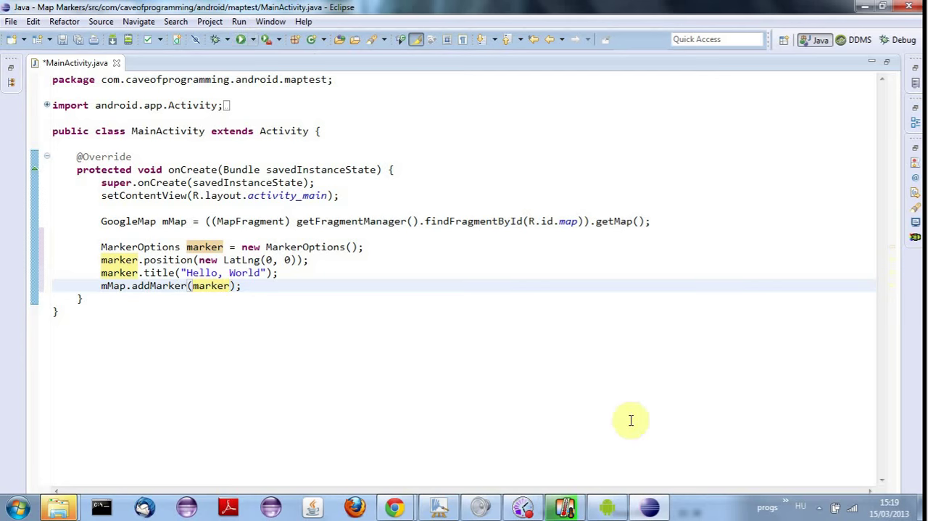
pyautogui.moveTo(607, 506)
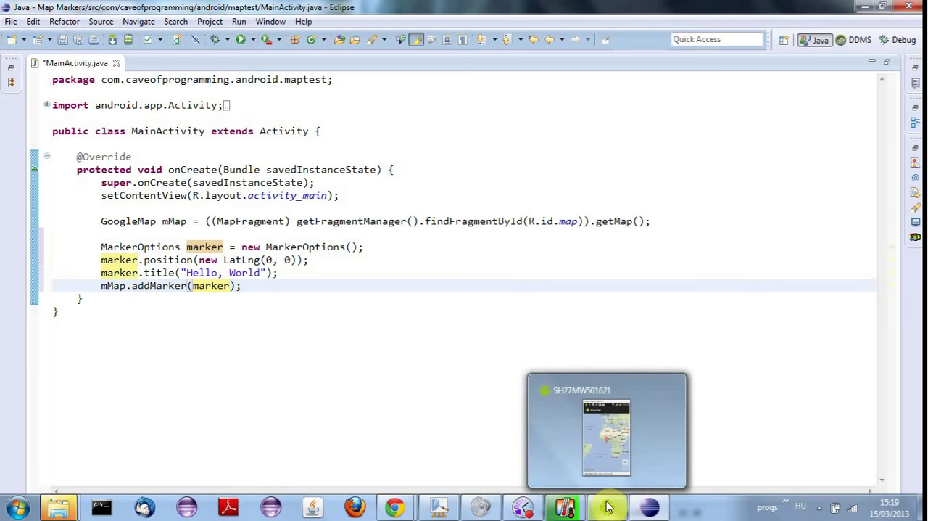
# On the phone's mirrored screen, tap the marker at 0,0 to show its Hello world info window
pyautogui.click(607, 506)
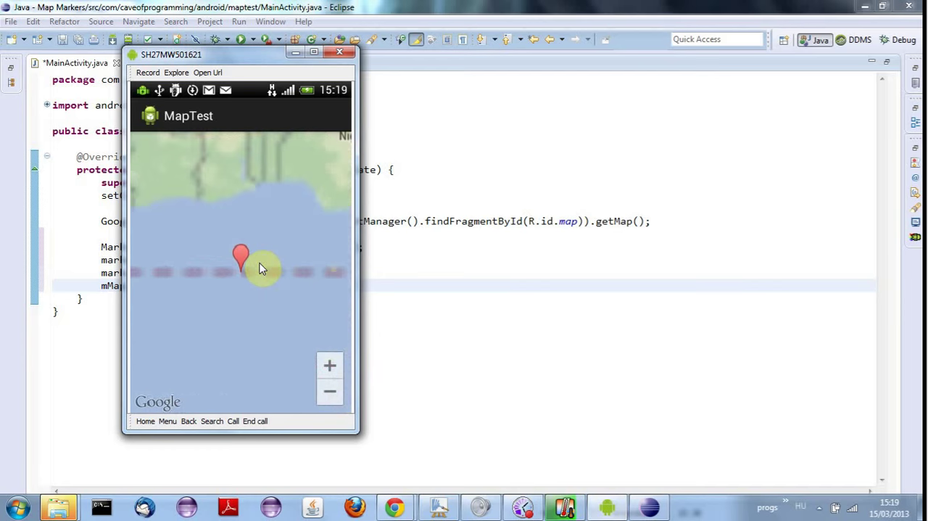
pyautogui.click(261, 267)
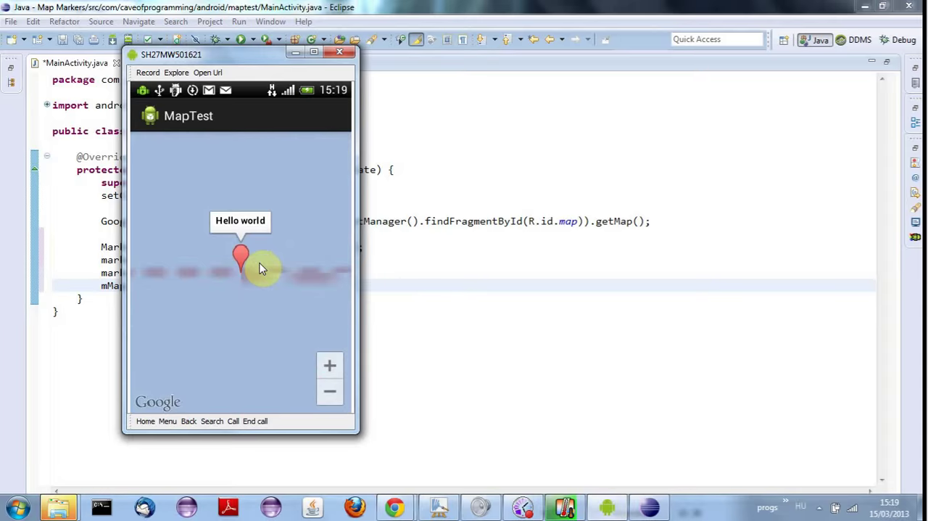
# Highlight the Title, Snippet and Icon property descriptions on the Markers page, then return to Eclipse
pyautogui.click(457, 441)
pyautogui.click(550, 219)
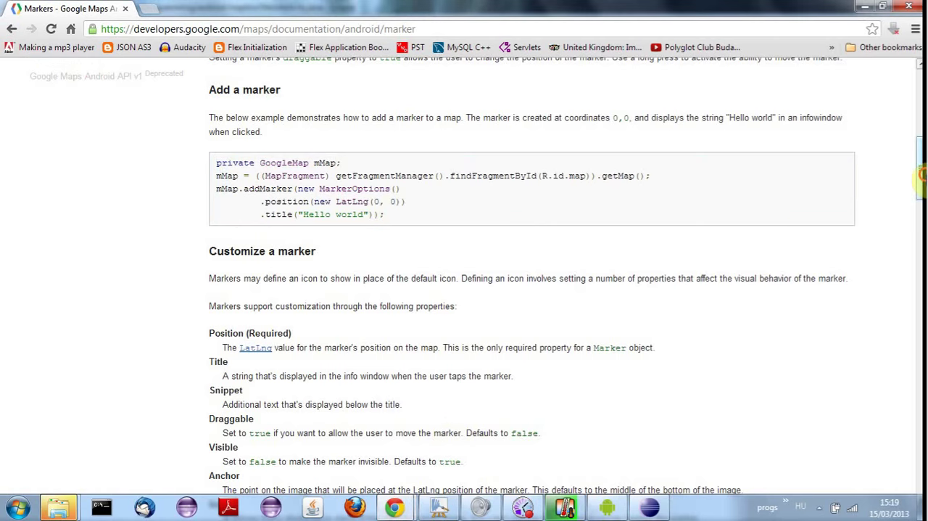
pyautogui.moveTo(919, 181); pyautogui.dragTo(919, 211)
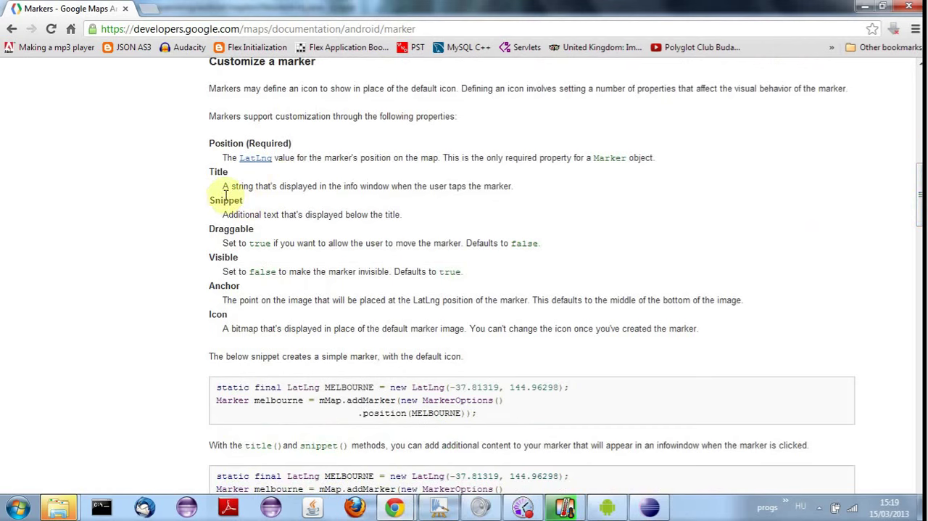
pyautogui.moveTo(211, 205); pyautogui.dragTo(407, 216)
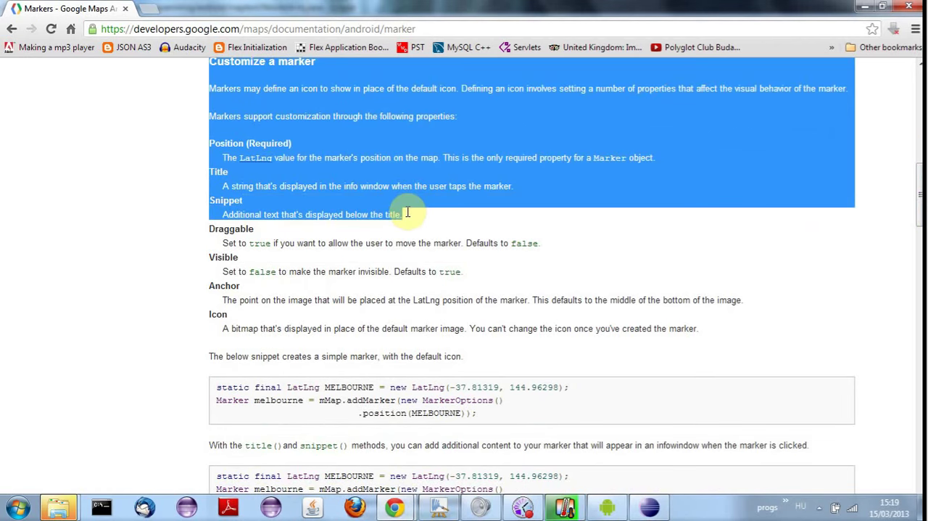
pyautogui.click(407, 215)
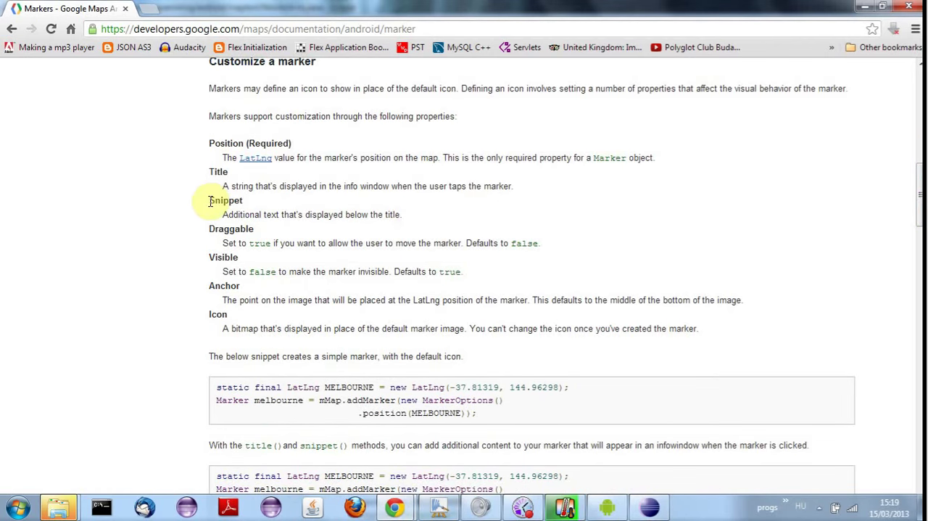
pyautogui.moveTo(209, 201); pyautogui.dragTo(408, 215)
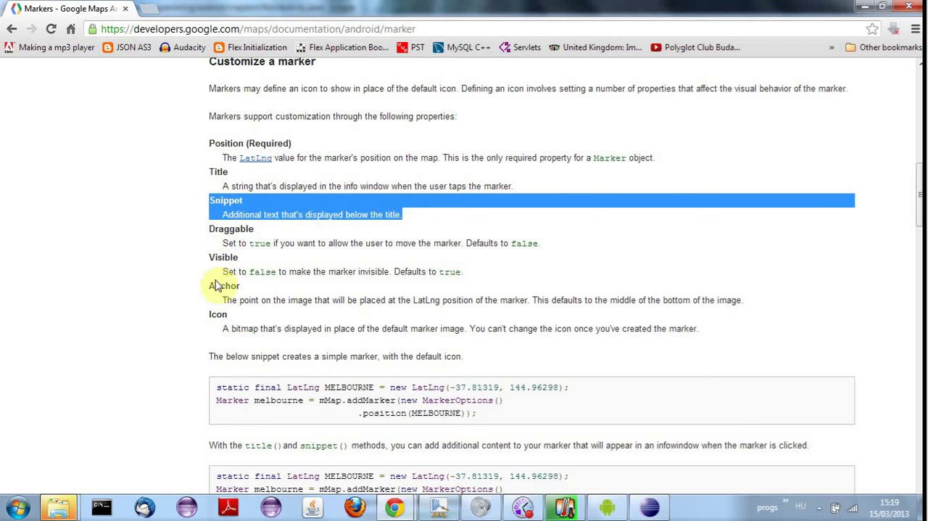
pyautogui.moveTo(269, 315); pyautogui.dragTo(404, 326)
pyautogui.doubleClick(404, 327)
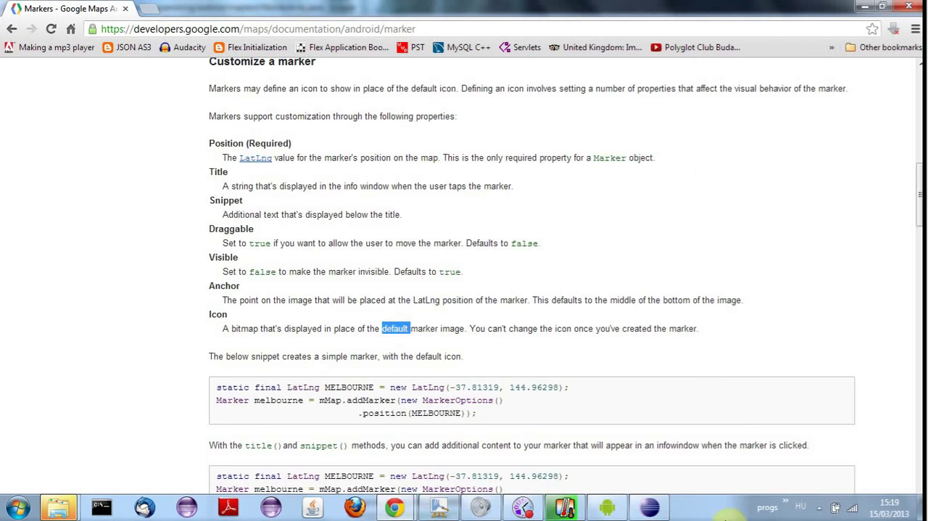
pyautogui.click(658, 510)
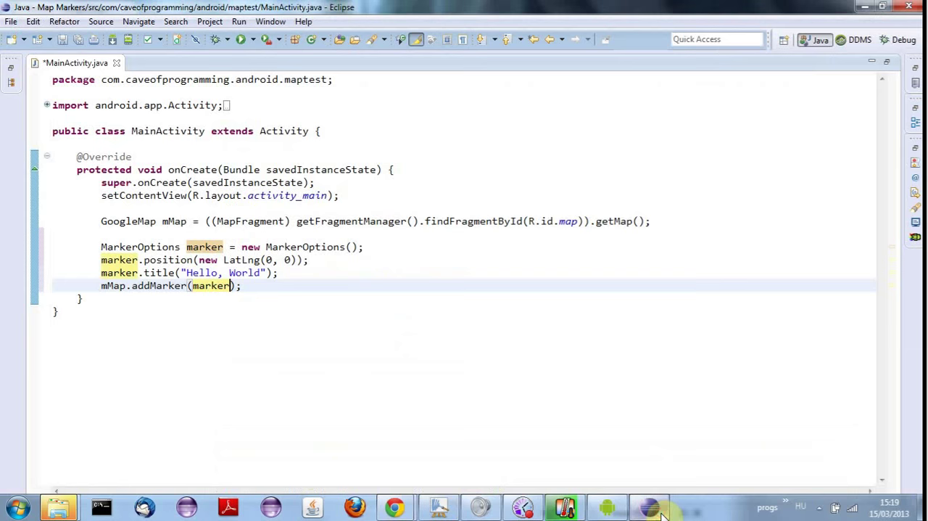
# Restore the MainActivity.java editor so the surrounding Eclipse views reappear
pyautogui.click(886, 63)
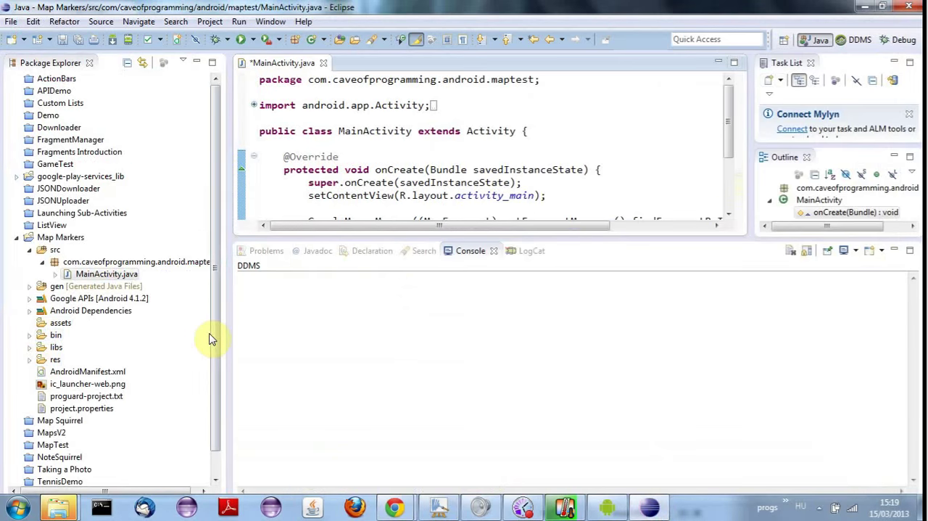
pyautogui.scroll(-1, 218, 353)
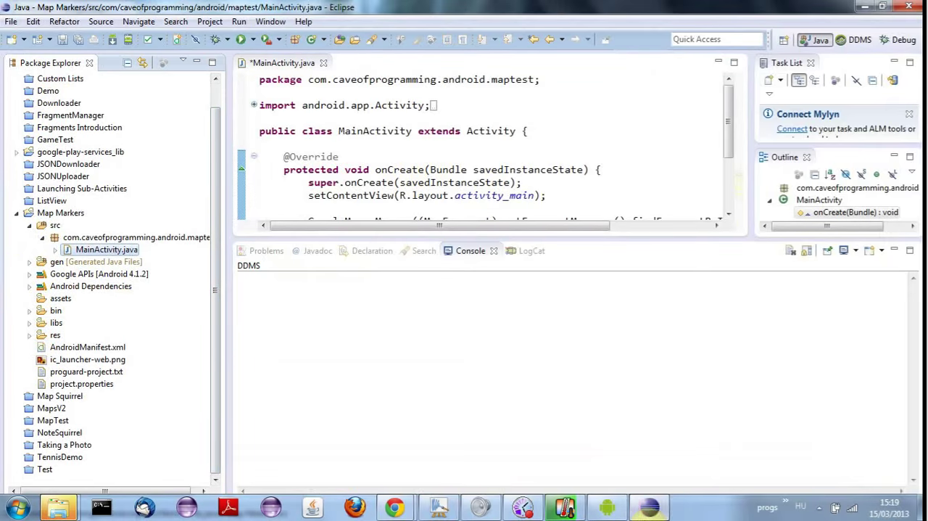
# Minimize Eclipse and highlight the MELBOURNE position code in the simple marker example
pyautogui.click(651, 513)
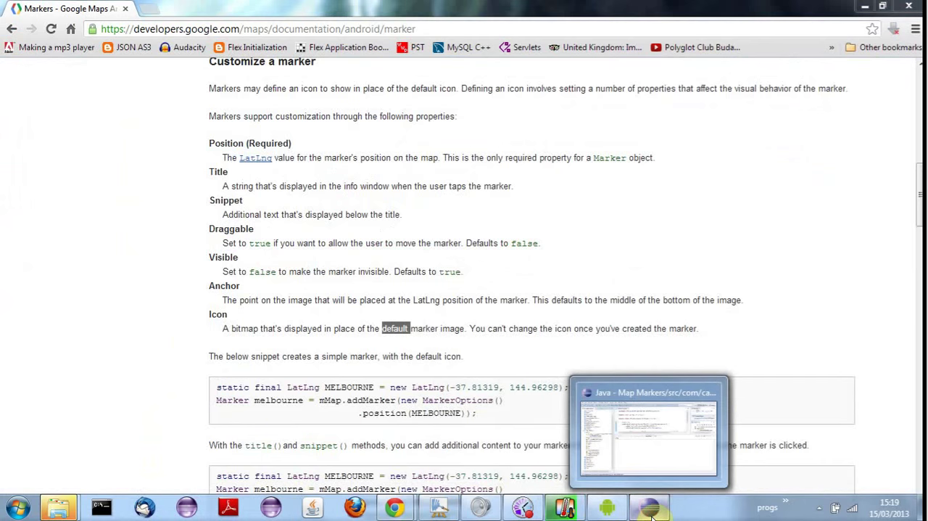
pyautogui.click(377, 298)
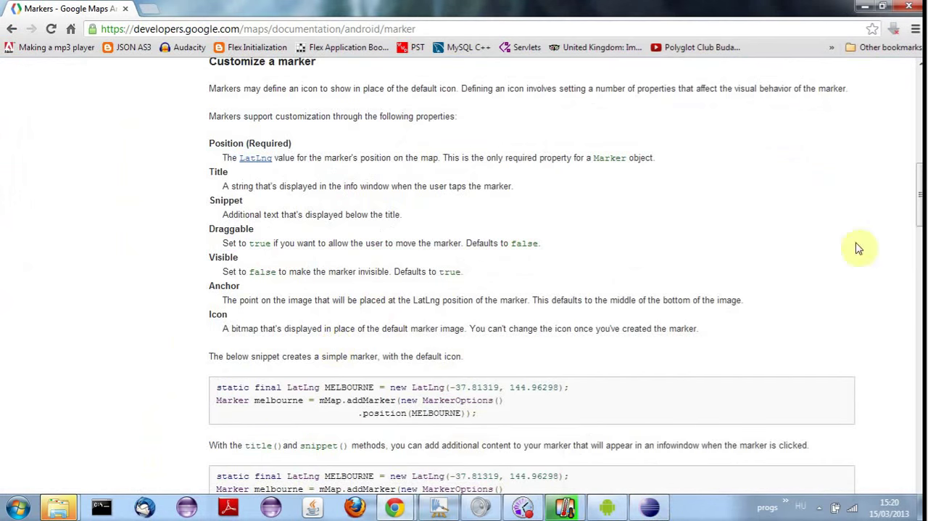
pyautogui.moveTo(920, 221); pyautogui.dragTo(920, 230)
pyautogui.scroll(-3, 556, 203)
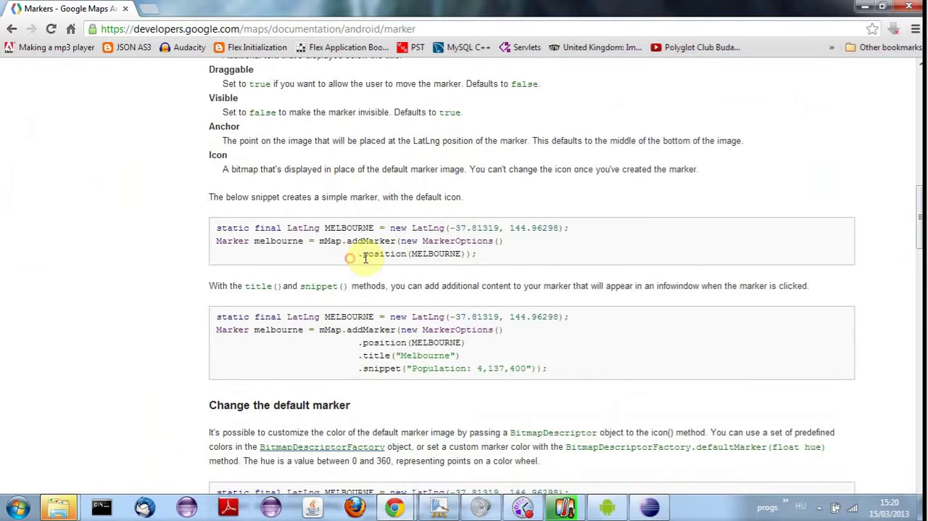
pyautogui.moveTo(358, 254); pyautogui.dragTo(466, 253)
pyautogui.moveTo(310, 228); pyautogui.dragTo(561, 231)
pyautogui.click(477, 228)
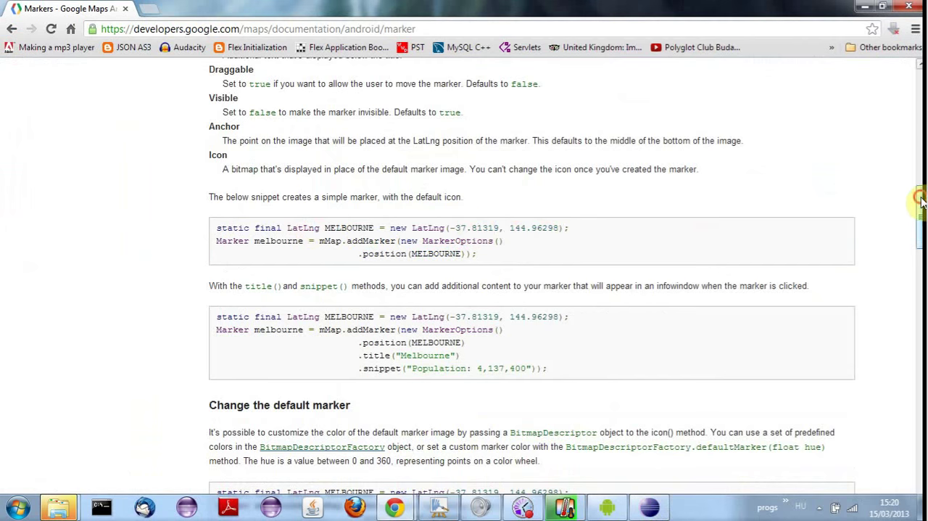
pyautogui.moveTo(920, 207); pyautogui.dragTo(919, 244)
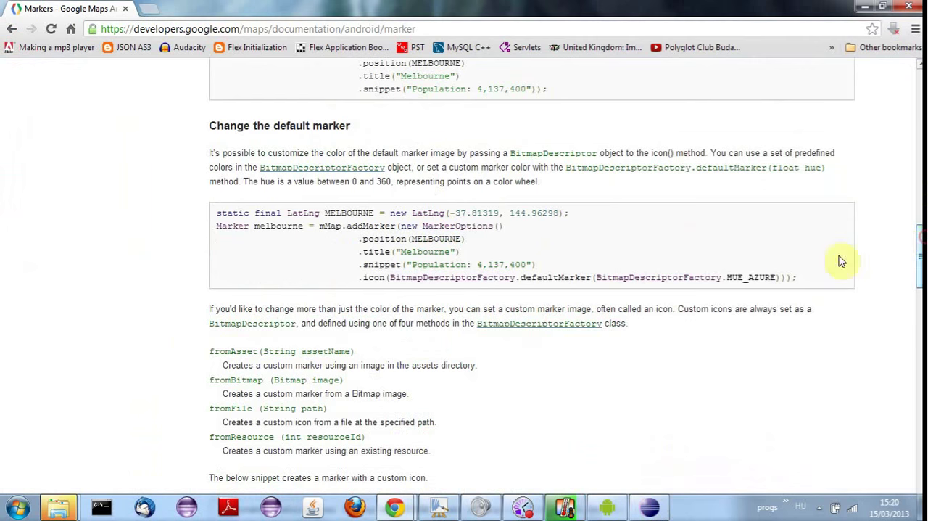
# Highlight the .icon line with the defaultMarker HUE_AZURE call in the custom marker example
pyautogui.moveTo(348, 277)
pyautogui.mouseDown()
pyautogui.moveTo(696, 265)
pyautogui.moveTo(780, 278)
pyautogui.mouseUp()
pyautogui.click(685, 243)
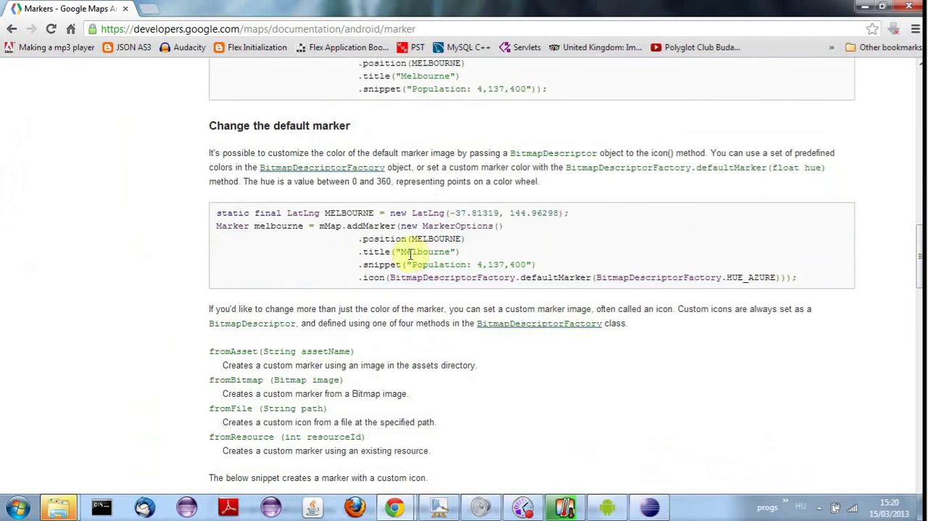
pyautogui.tripleClick(374, 277)
pyautogui.hotkey('ctrl', 'c')
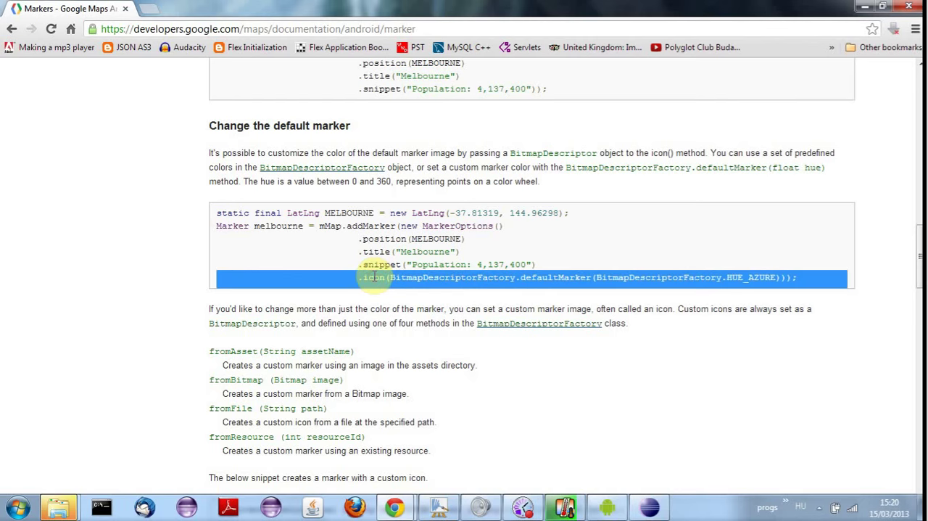
pyautogui.click(399, 275)
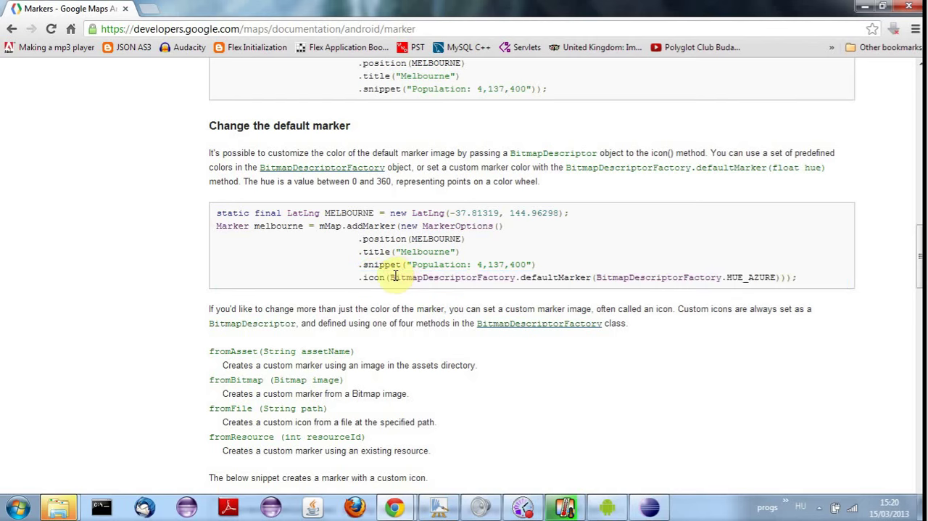
pyautogui.moveTo(390, 277); pyautogui.dragTo(587, 277)
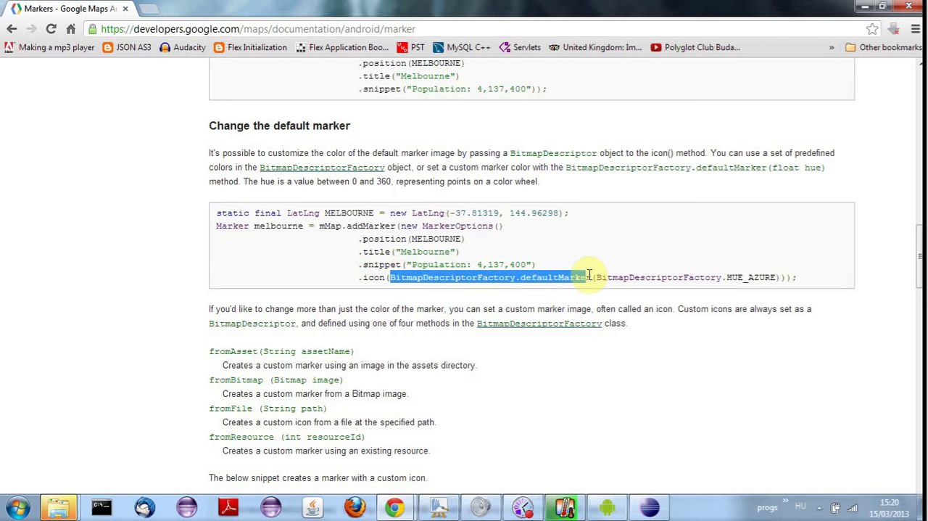
pyautogui.moveTo(593, 275); pyautogui.dragTo(781, 270)
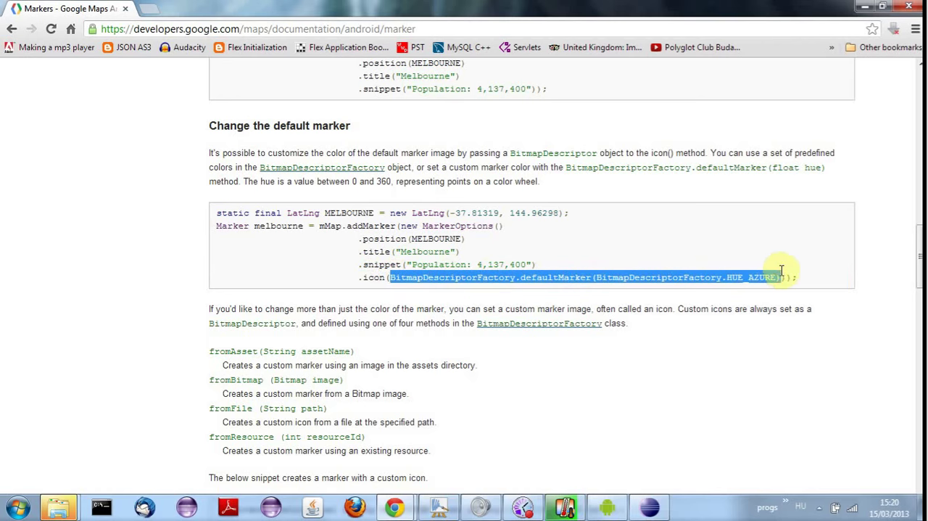
pyautogui.moveTo(920, 257)
pyautogui.mouseDown()
pyautogui.moveTo(919, 409)
pyautogui.moveTo(919, 381)
pyautogui.mouseUp()
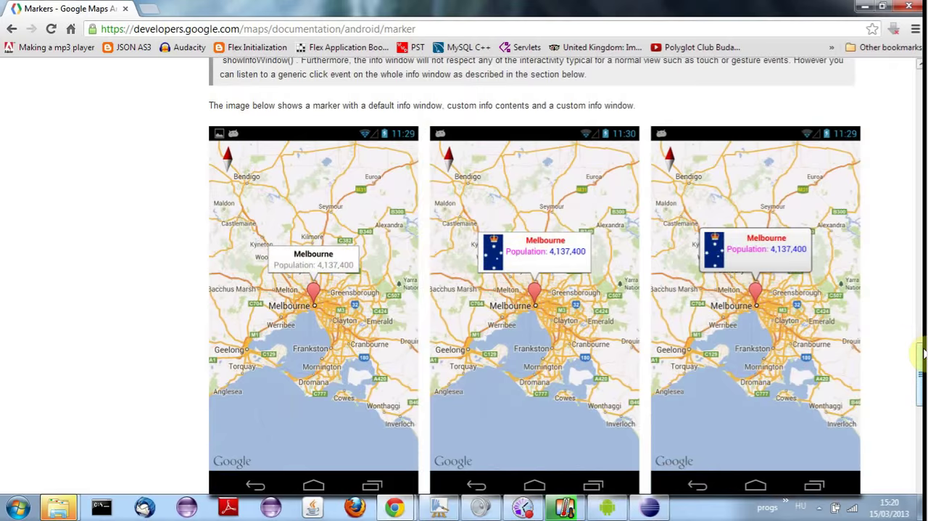
pyautogui.moveTo(919, 354); pyautogui.dragTo(921, 427)
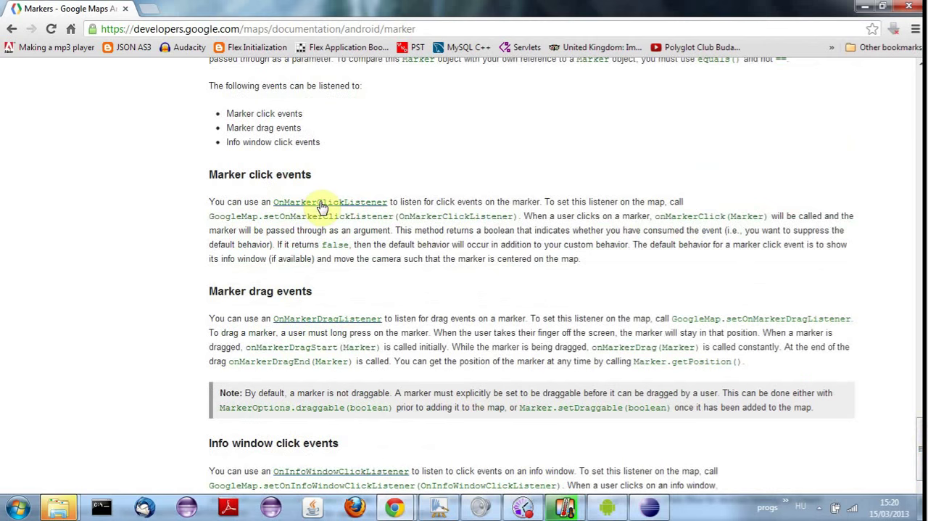
# Bring Eclipse forward, maximize the code editor over the marker code, then minimize Eclipse again
pyautogui.click(652, 511)
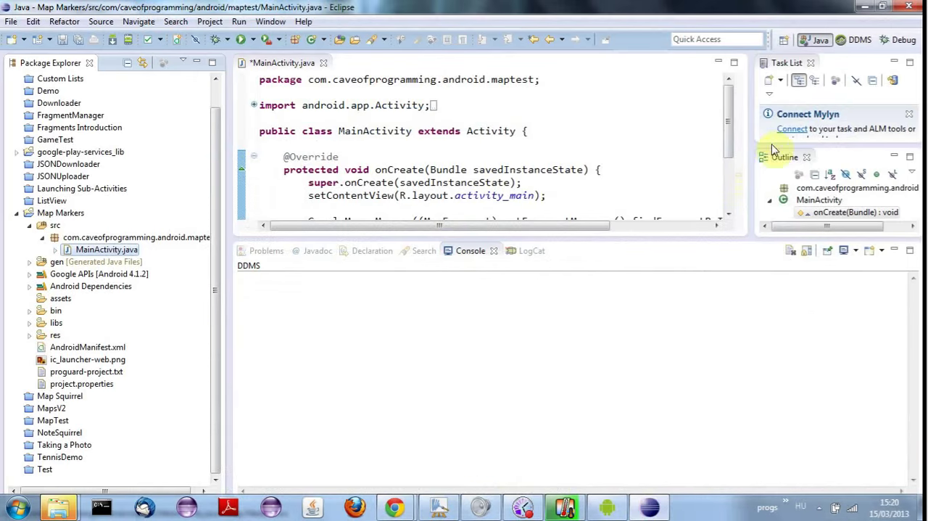
pyautogui.moveTo(732, 108); pyautogui.dragTo(741, 141)
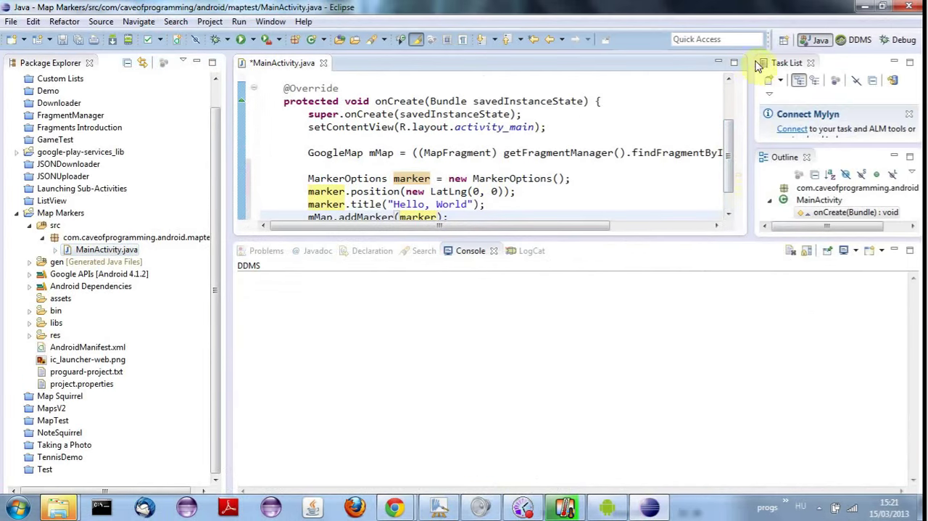
pyautogui.click(734, 63)
pyautogui.click(649, 507)
pyautogui.moveTo(919, 435); pyautogui.dragTo(921, 279)
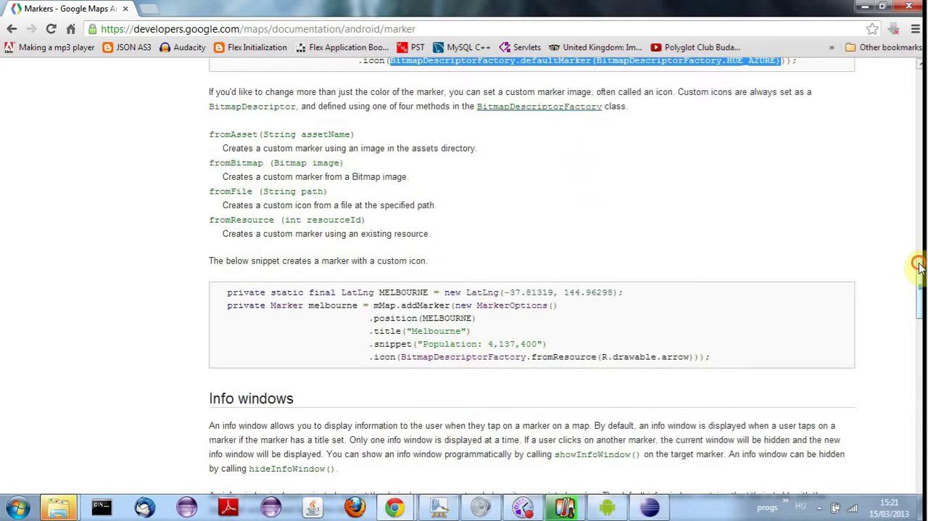
pyautogui.scroll(2, 919, 254)
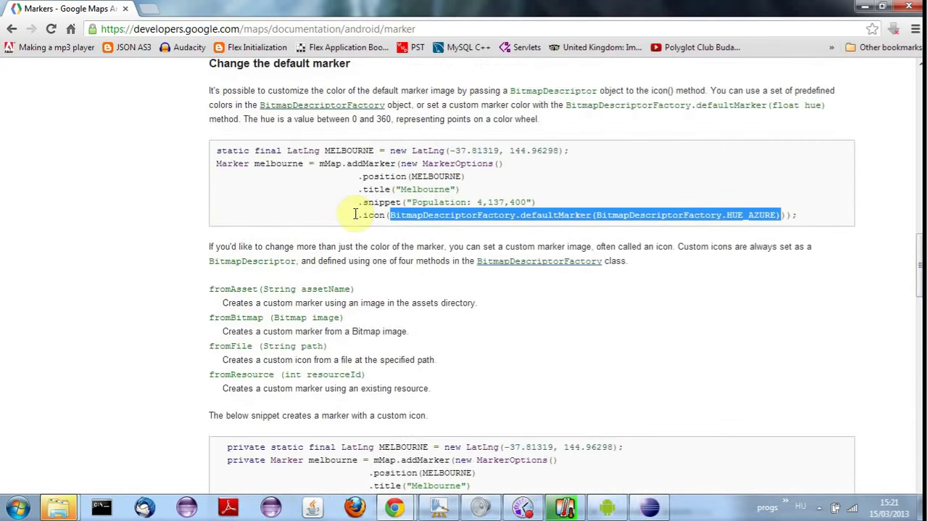
# Highlight the .icon(...HUE_AZURE) line from the default-marker example and return to Eclipse
pyautogui.moveTo(356, 215); pyautogui.dragTo(780, 213)
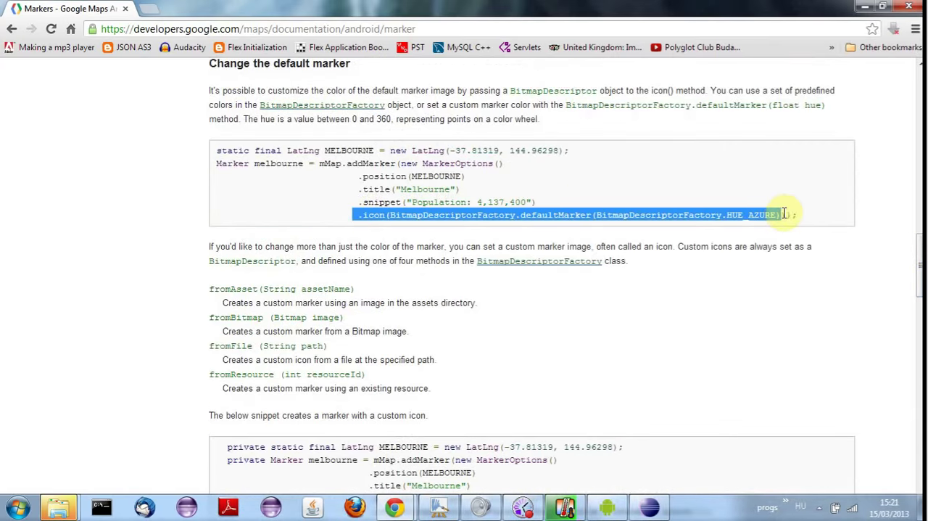
pyautogui.click(650, 505)
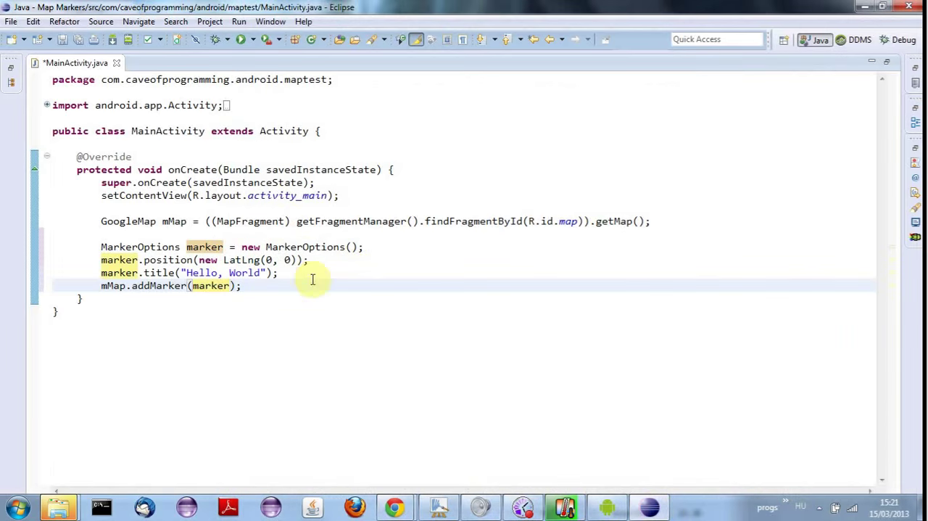
# Add marker.icon(BitmapDescriptorFactory.defaultMarker(HUE_AZURE)); on a new line after the title, removing the duplicate dot
pyautogui.click(305, 264)
pyautogui.press('Down')
pyautogui.press('Return')
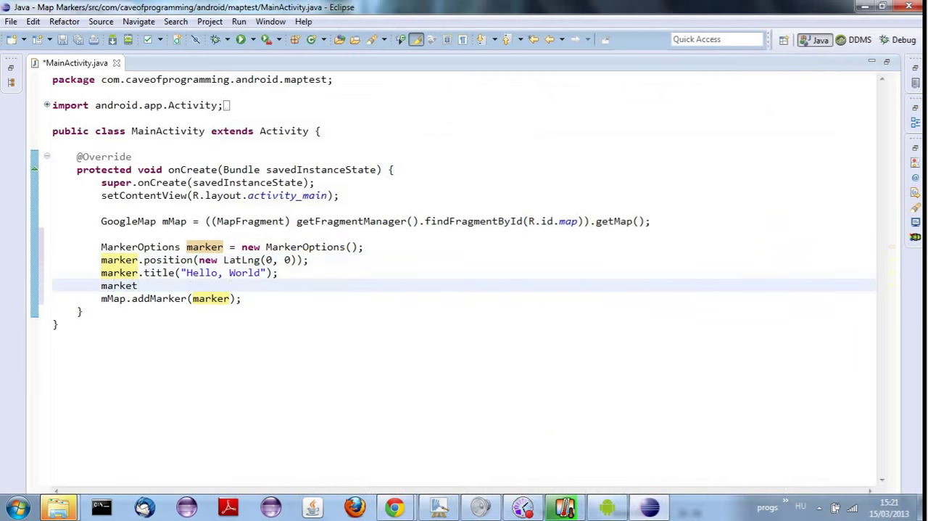
pyautogui.write('r.')
pyautogui.hotkey('ctrl', 'v')
pyautogui.click(145, 287)
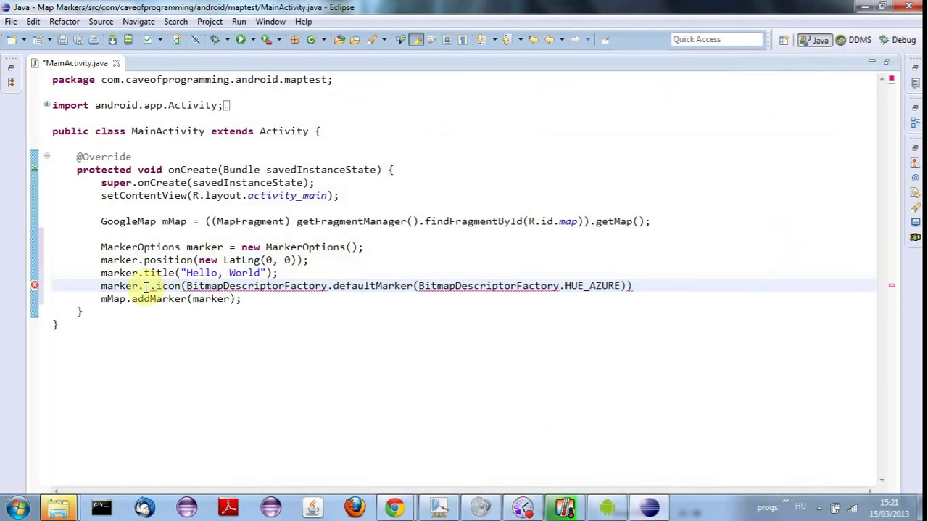
pyautogui.press('BackSpace')
pyautogui.press('BackSpace')
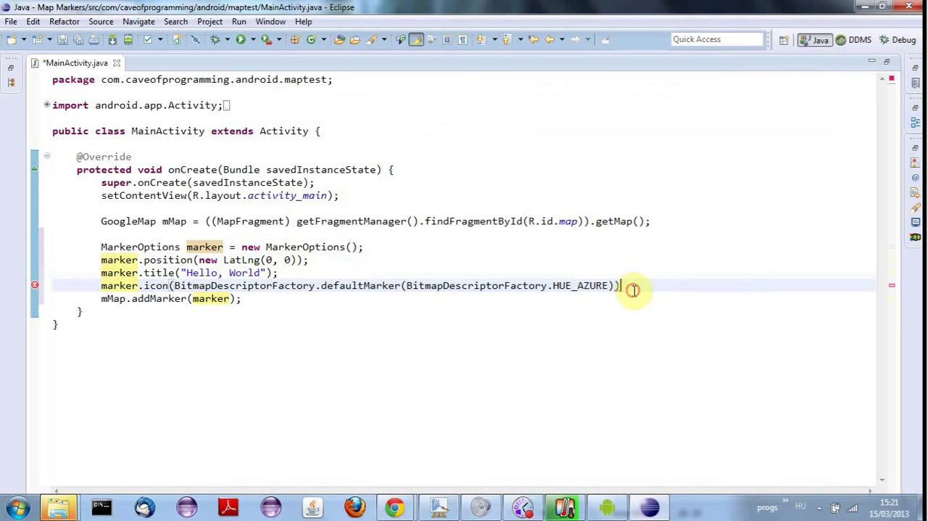
pyautogui.write(';);')
pyautogui.doubleClick(588, 288)
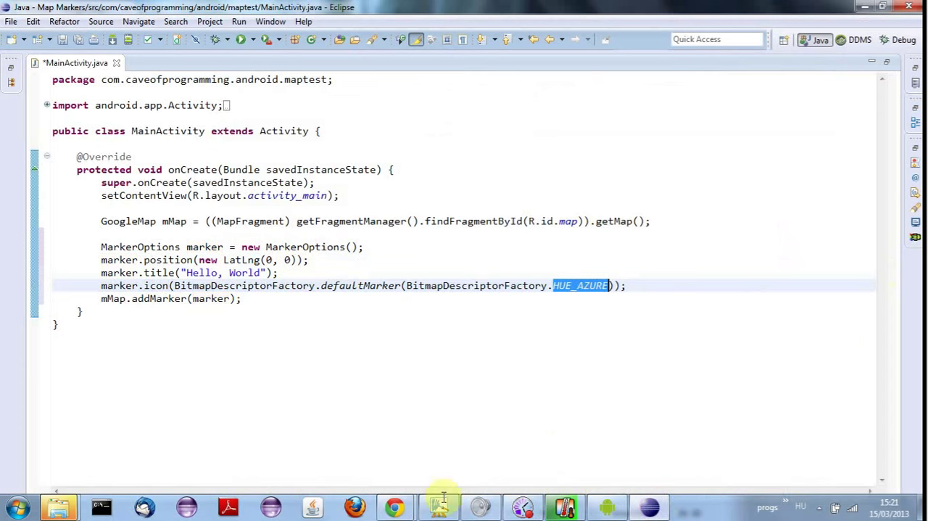
# Highlight the .snippet("Population...") line in the docs example and return to Eclipse
pyautogui.moveTo(394, 506)
pyautogui.click(463, 464)
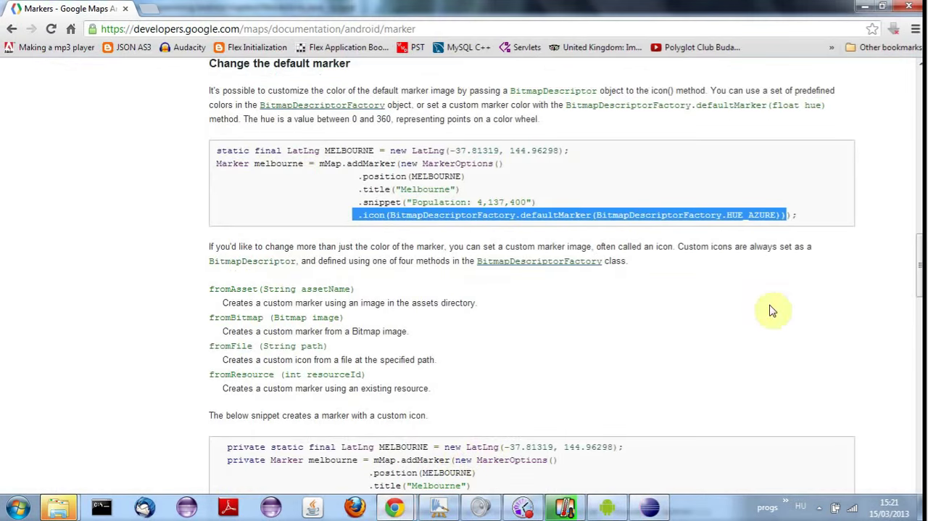
pyautogui.scroll(-2, 920, 274)
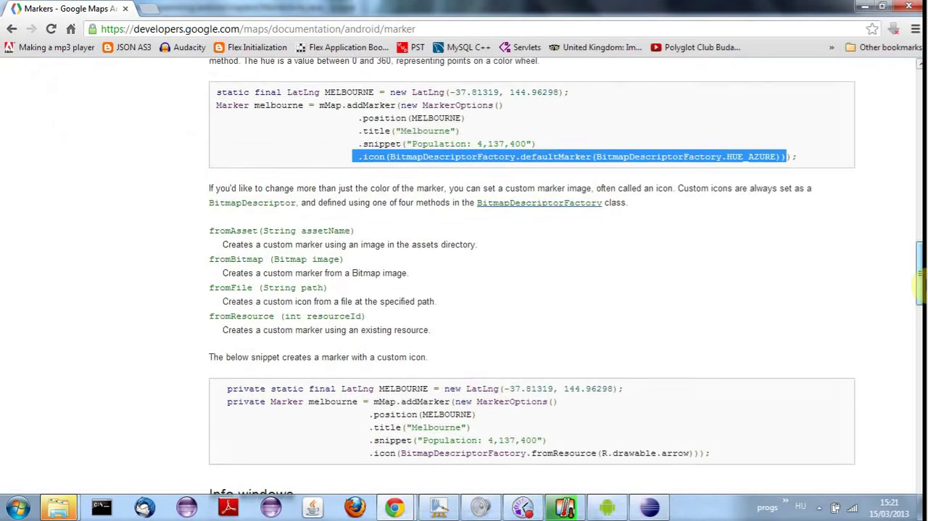
pyautogui.moveTo(353, 138); pyautogui.dragTo(548, 141)
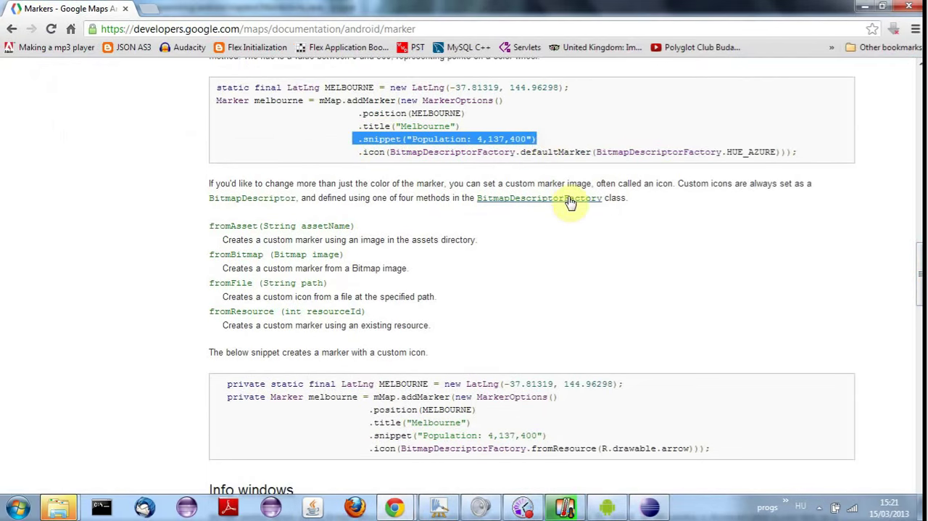
pyautogui.moveTo(920, 280); pyautogui.dragTo(919, 258)
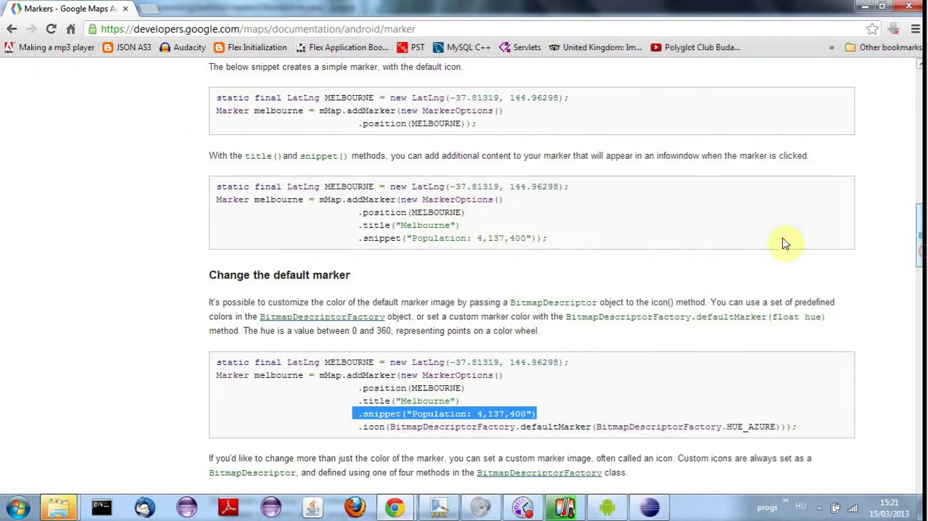
pyautogui.click(650, 507)
# Add marker.snippet("Some info goes here"); on a new line after the title statement
pyautogui.click(344, 274)
pyautogui.press('Return')
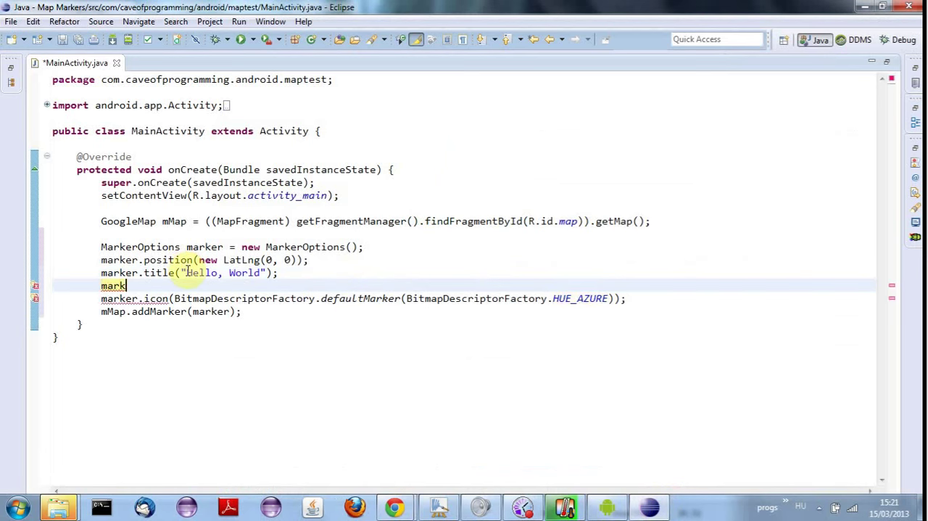
pyautogui.write('er.')
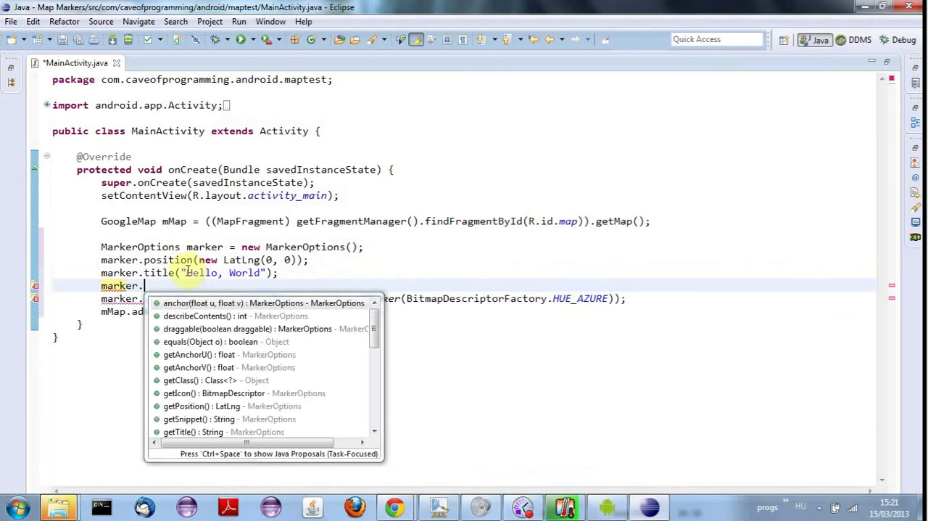
pyautogui.write('sn')
pyautogui.press('Return')
pyautogui.write('"')
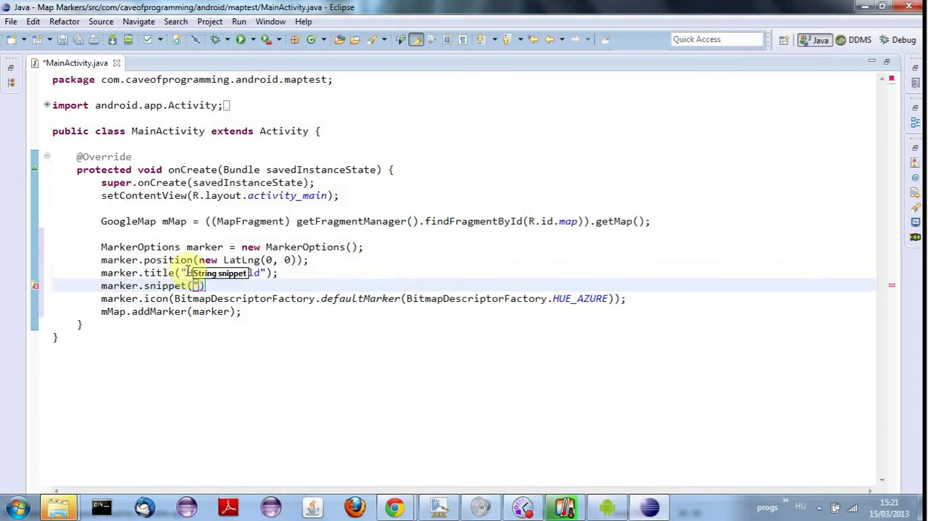
pyautogui.write('Some info goes ')
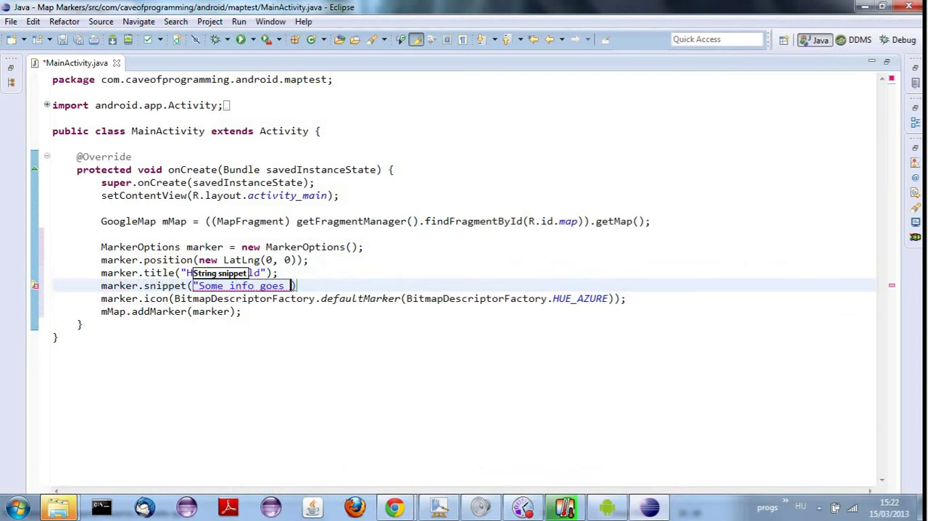
pyautogui.write('here");')
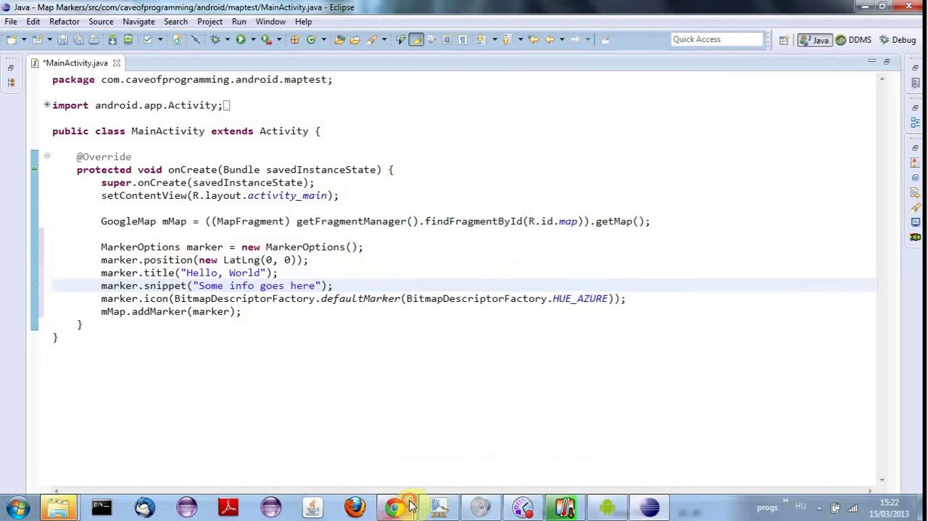
# Read the marker Event handling section in the docs and return to the code
pyautogui.moveTo(394, 506)
pyautogui.click(472, 443)
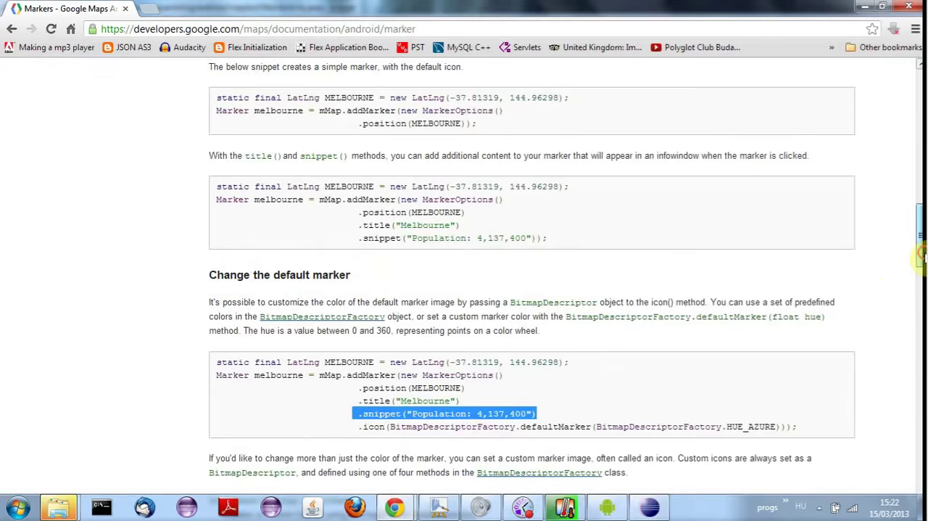
pyautogui.moveTo(918, 253); pyautogui.dragTo(920, 449)
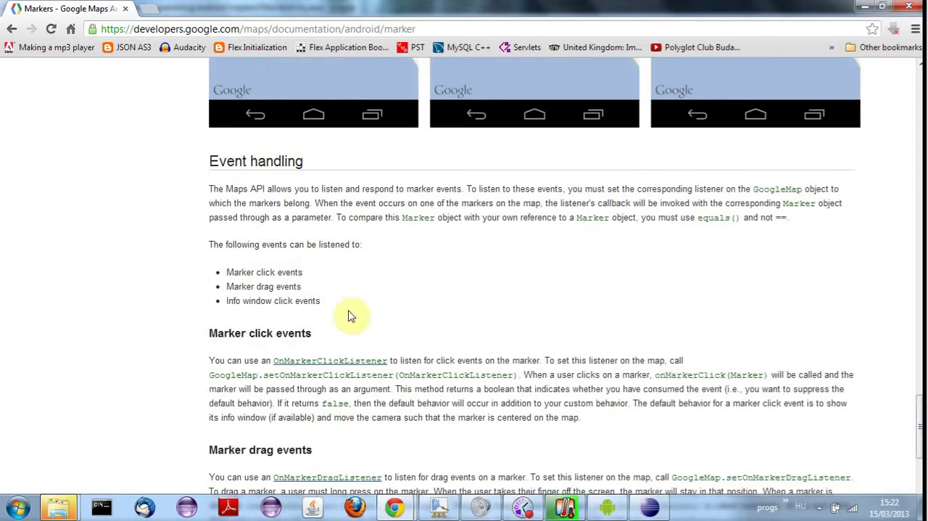
pyautogui.moveTo(226, 283); pyautogui.dragTo(324, 287)
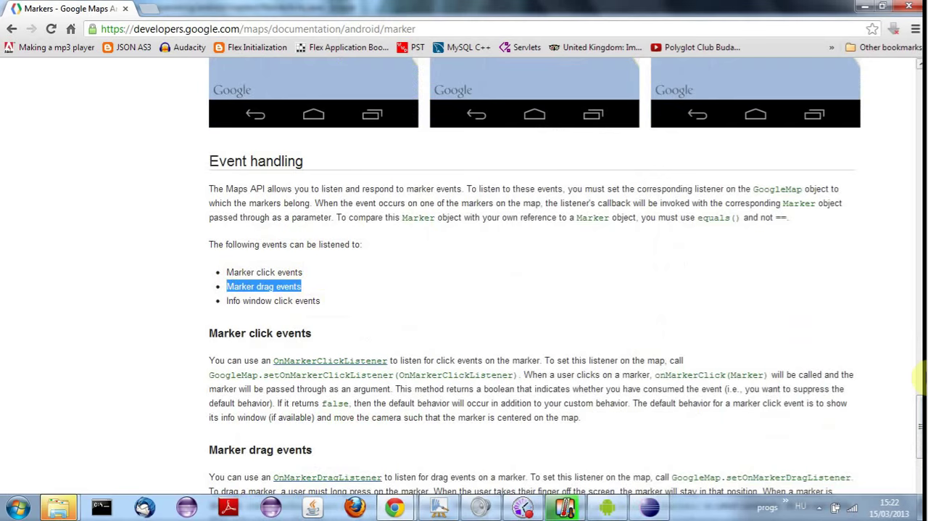
pyautogui.moveTo(920, 424); pyautogui.dragTo(919, 451)
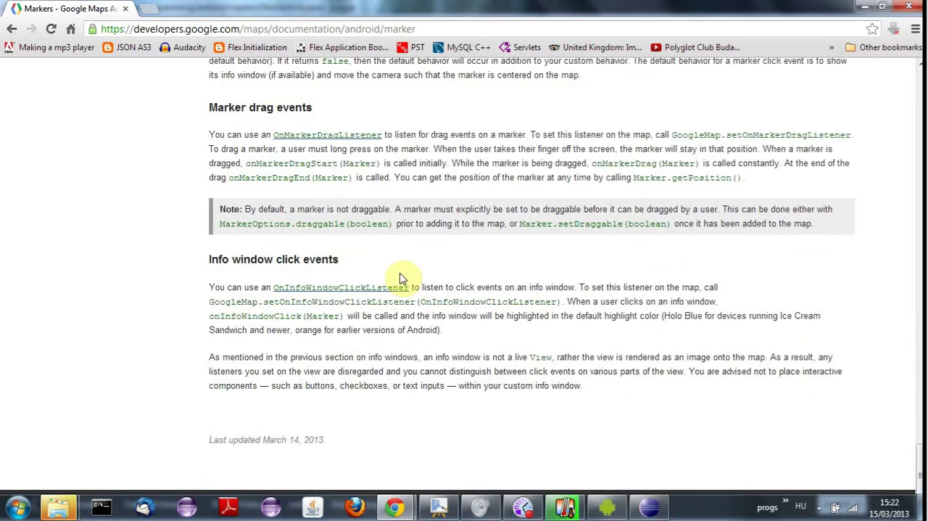
pyautogui.click(649, 506)
# Start a 'marker.' statement below addMarker and browse its method completions before going back to the browser
pyautogui.click(280, 311)
pyautogui.press('Return')
pyautogui.press('Return')
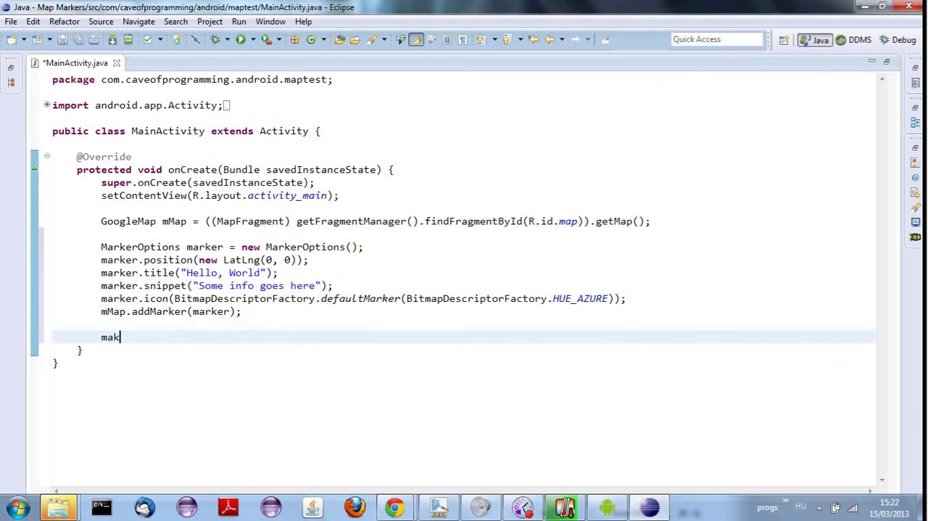
pyautogui.write('rker.')
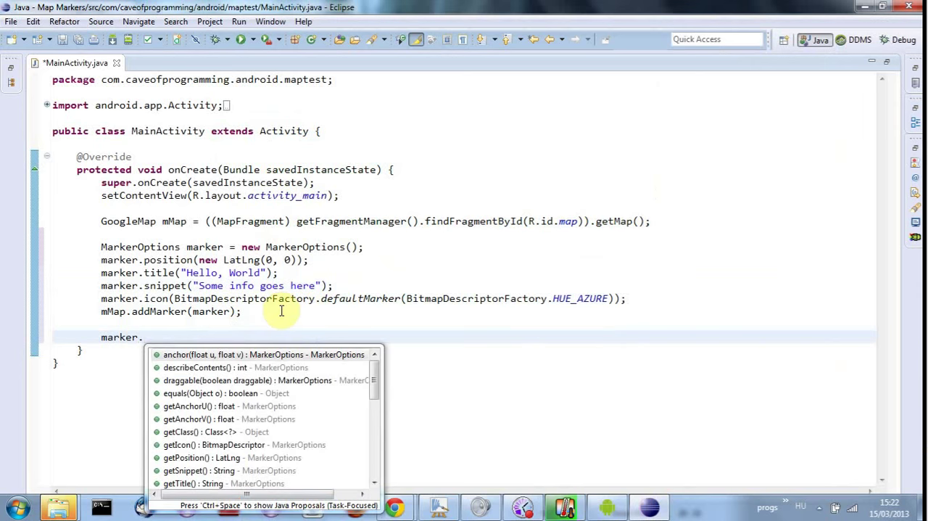
pyautogui.write('on')
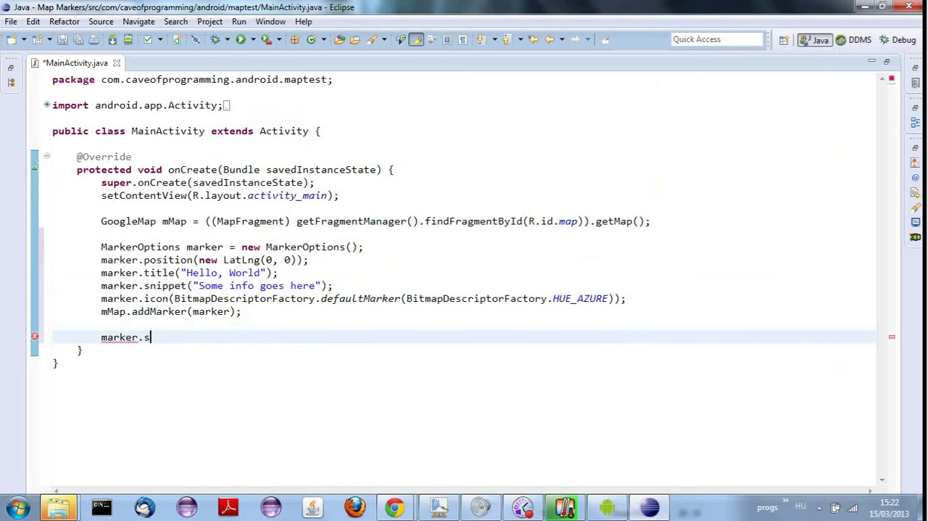
pyautogui.hotkey('ctrl', 'space')
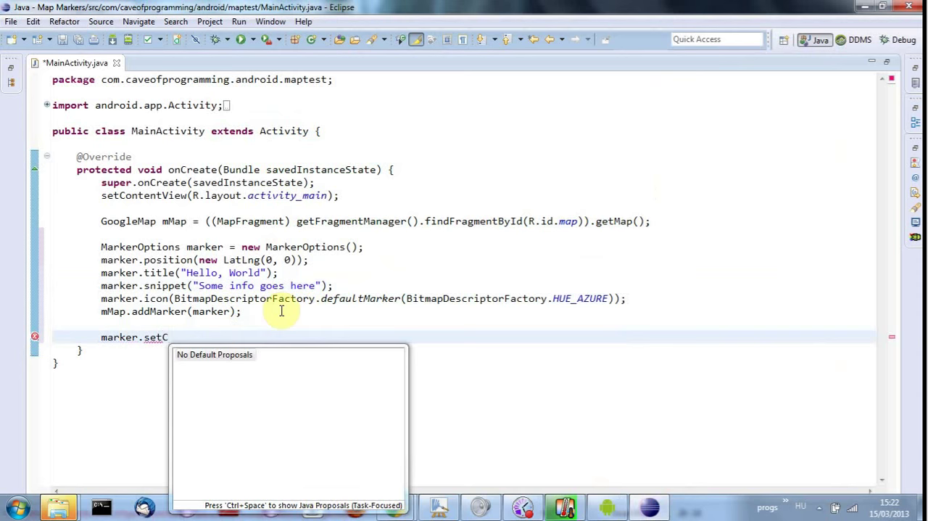
pyautogui.hotkey('ctrl', 'space')
pyautogui.press('BackSpace')
pyautogui.press('BackSpace')
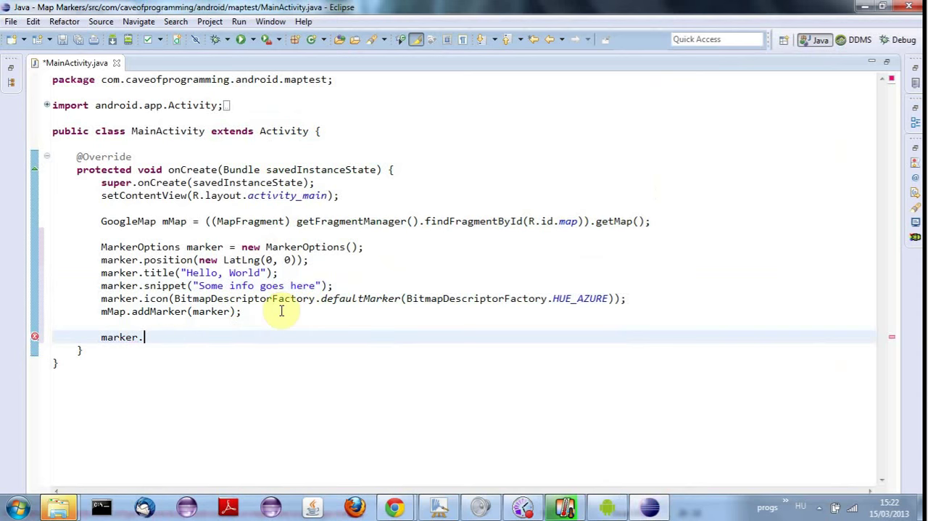
pyautogui.hotkey('ctrl', 'space')
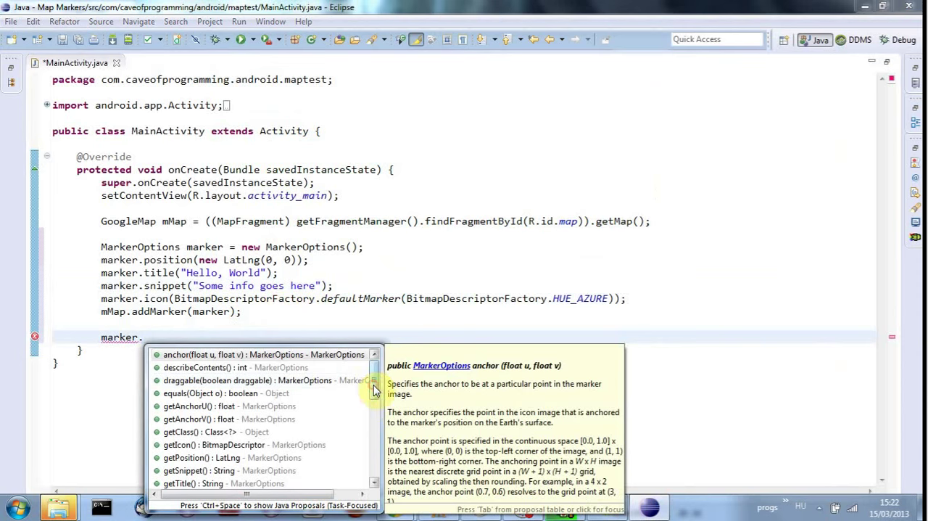
pyautogui.moveTo(380, 403); pyautogui.dragTo(388, 456)
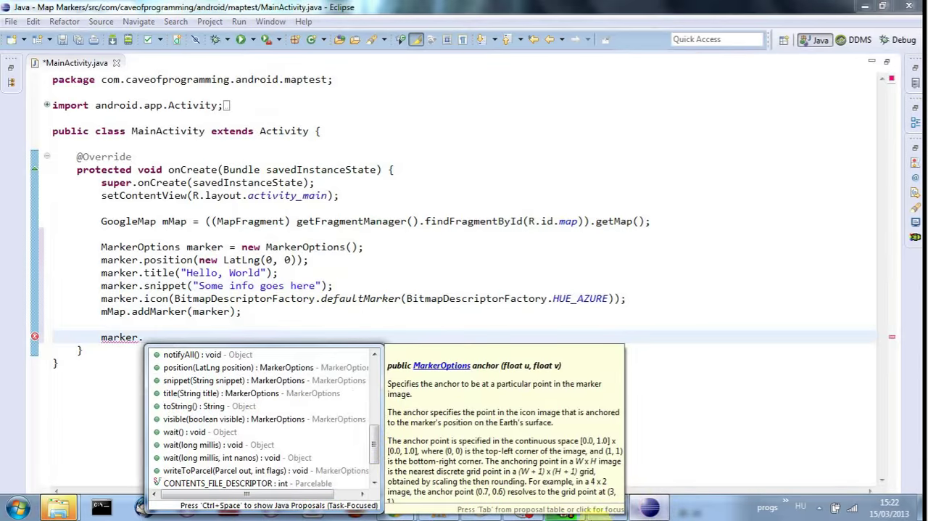
pyautogui.click(713, 408)
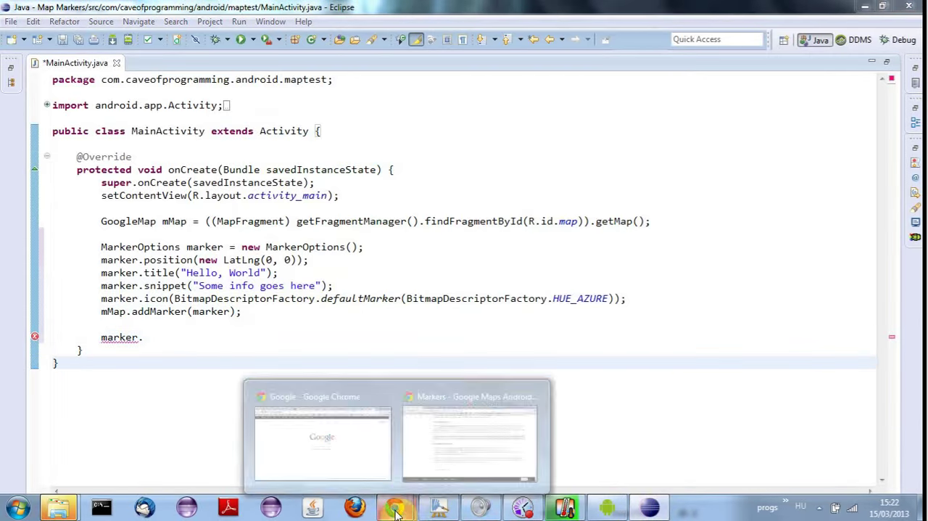
# Select the GoogleMap.setOnMarkerClickListener(OnMarkerClickListener) call on the Markers page and return to Eclipse
pyautogui.click(475, 456)
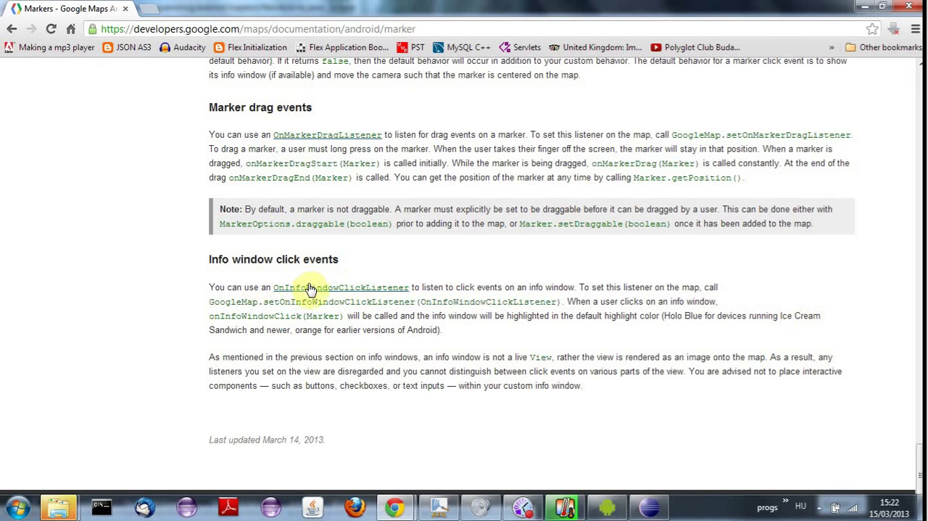
pyautogui.moveTo(920, 462); pyautogui.dragTo(921, 414)
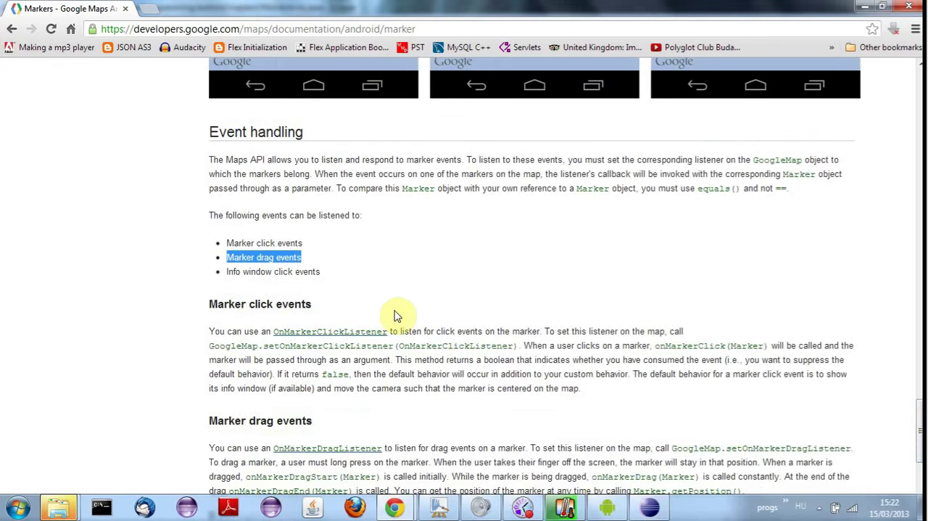
pyautogui.click(266, 247)
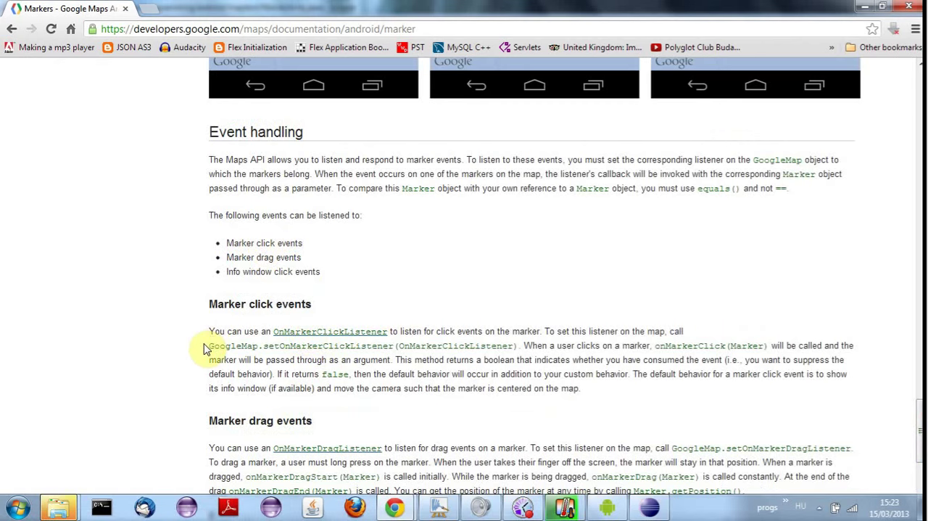
pyautogui.moveTo(206, 348); pyautogui.dragTo(290, 348)
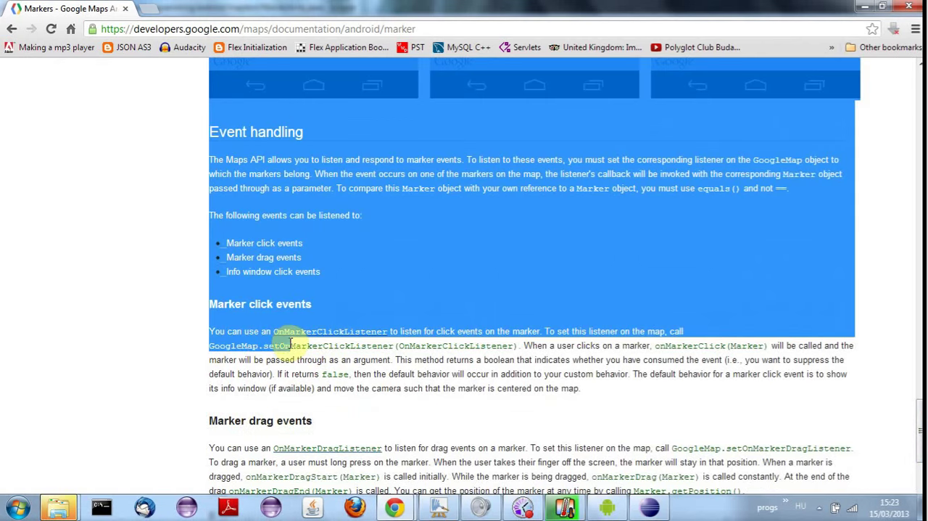
pyautogui.click(140, 346)
pyautogui.moveTo(211, 347); pyautogui.dragTo(519, 350)
pyautogui.hotkey('ctrl', 'c')
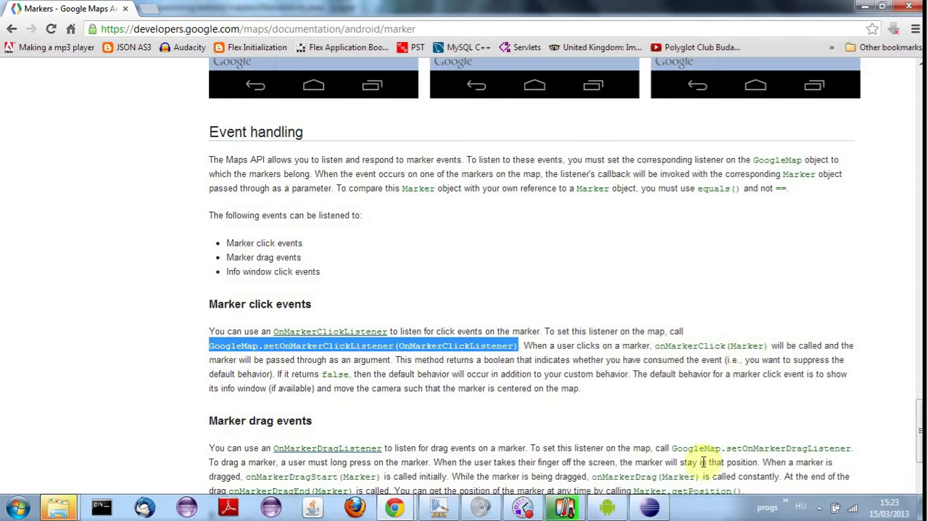
pyautogui.click(649, 506)
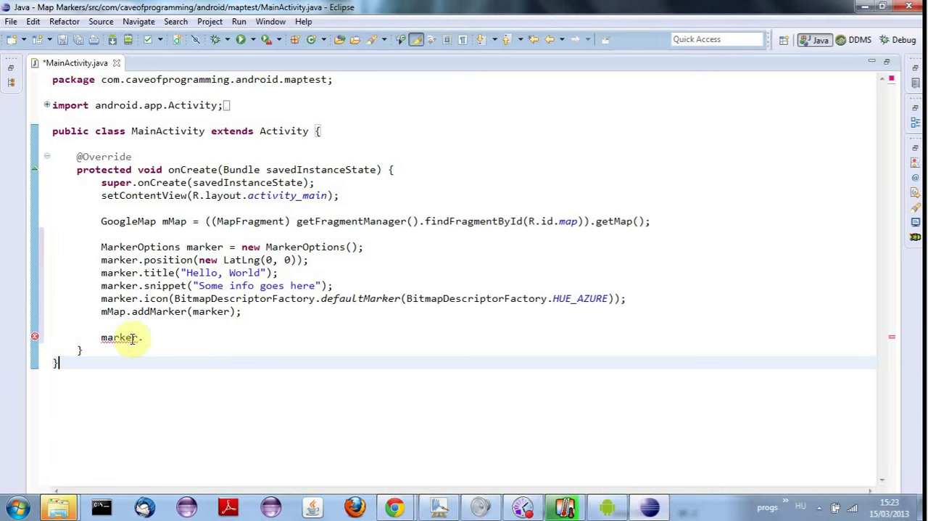
# Replace the unfinished 'marker.' line with mMap.setOnMarkerClickListener(...)
pyautogui.moveTo(102, 337); pyautogui.dragTo(147, 339)
pyautogui.hotkey('ctrl', 'v')
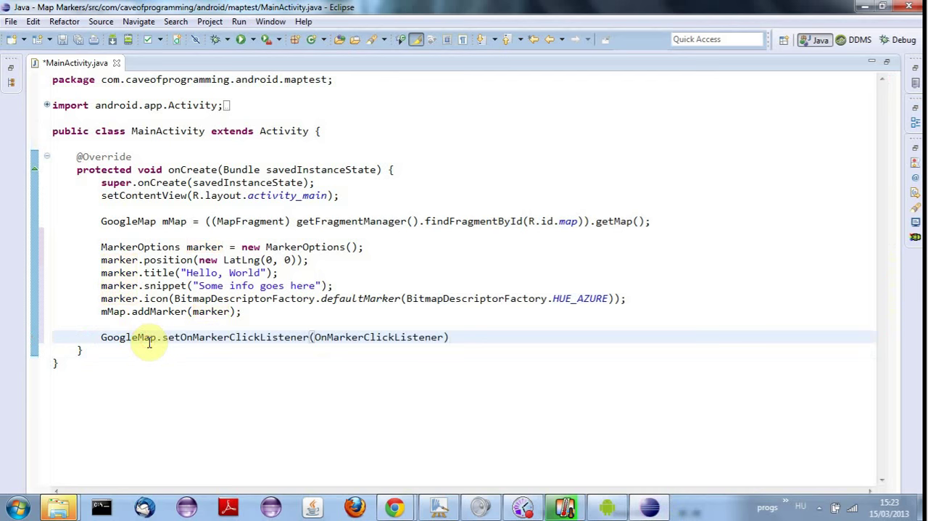
pyautogui.doubleClick(139, 338)
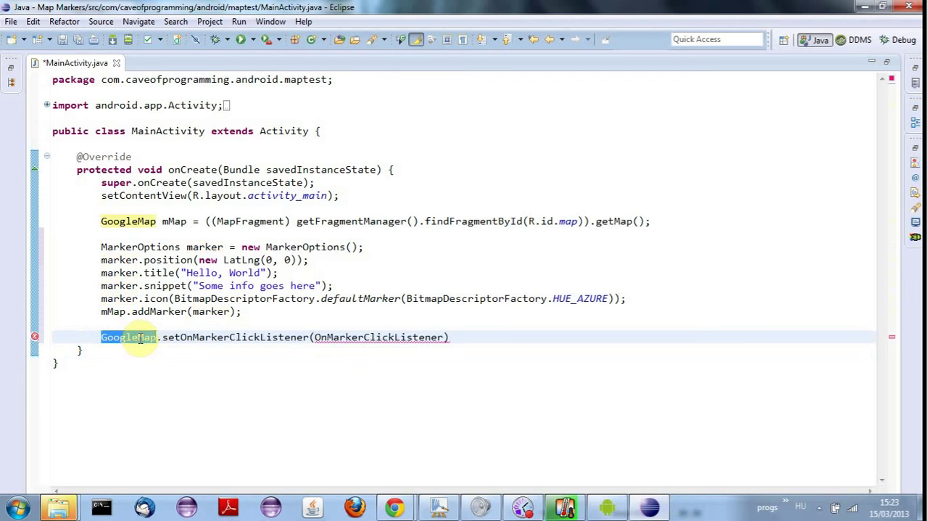
pyautogui.write('m')
pyautogui.press('BackSpace')
pyautogui.write('mMap')
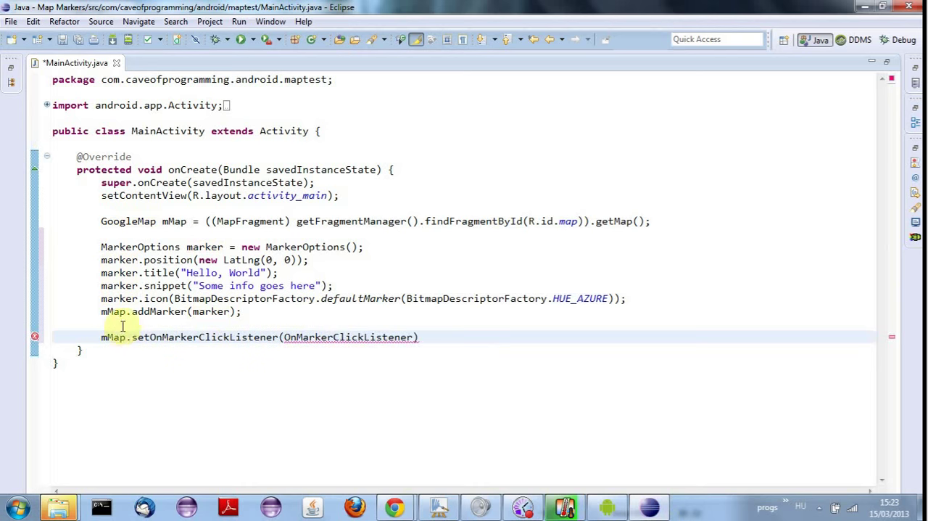
# Generate an anonymous OnMarkerClickListener with an onMarkerClick stub, end the statement and select its TODO comment
pyautogui.doubleClick(360, 337)
pyautogui.write('new')
pyautogui.hotkey('ctrl', 'space')
pyautogui.press('Return')
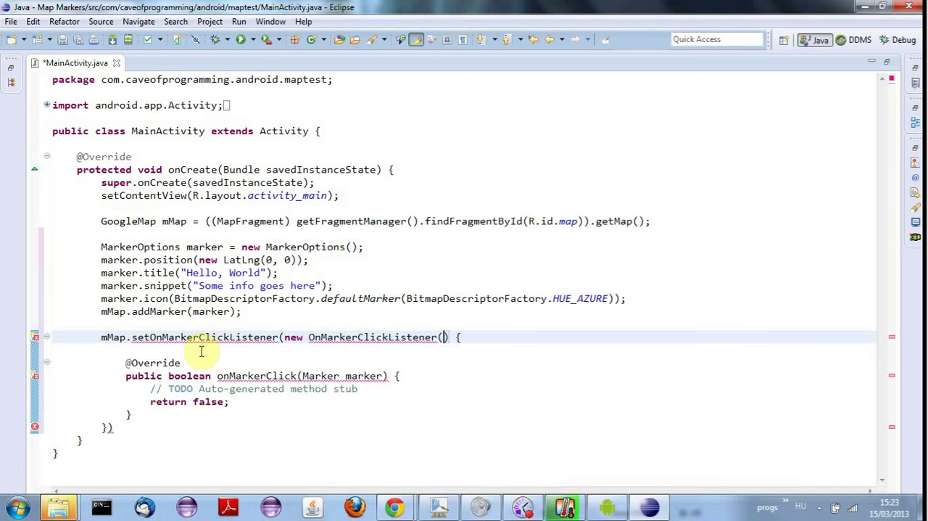
pyautogui.click(130, 427)
pyautogui.write(';')
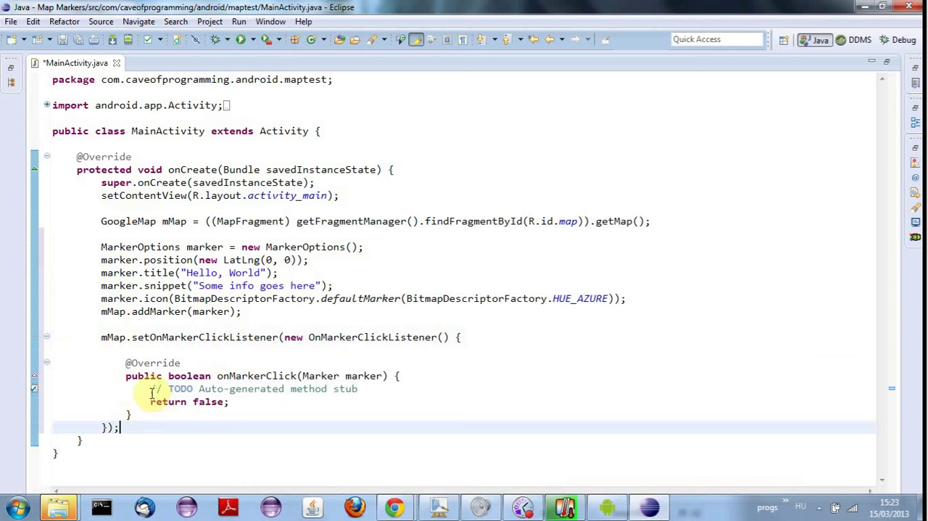
pyautogui.click(150, 389)
pyautogui.moveTo(150, 390); pyautogui.dragTo(382, 386)
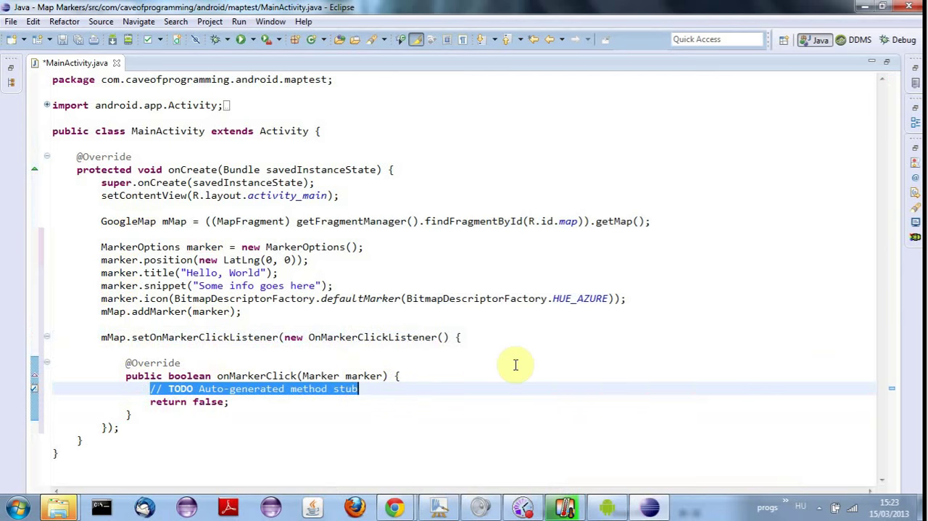
pyautogui.write('Toast')
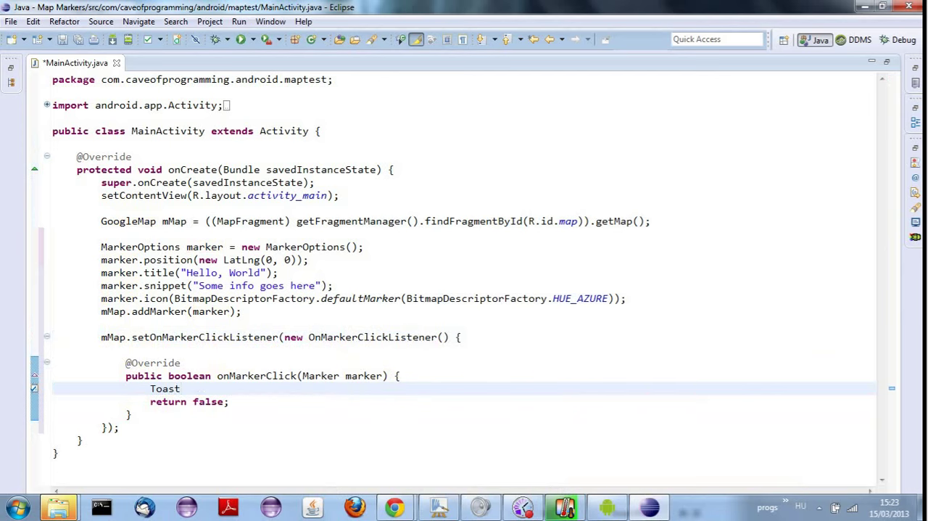
pyautogui.write('.ma')
# Write Toast.makeText(MainActivity.this, marker.getSnippet(), ...) in place of the TODO
pyautogui.press('Return')
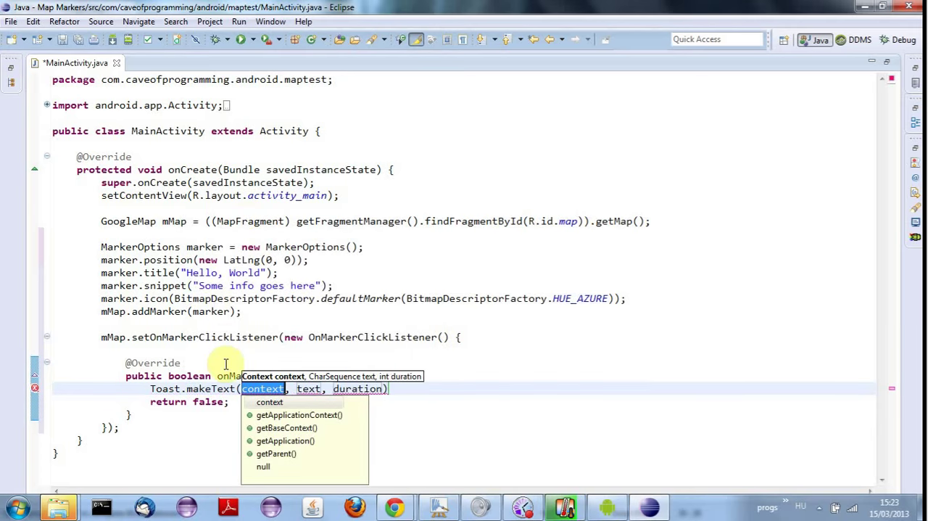
pyautogui.write('this')
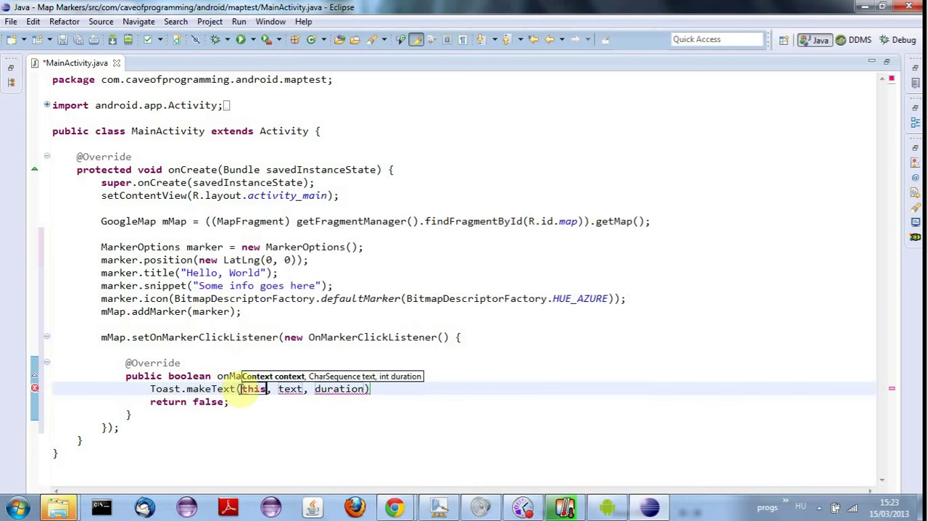
pyautogui.press('Escape')
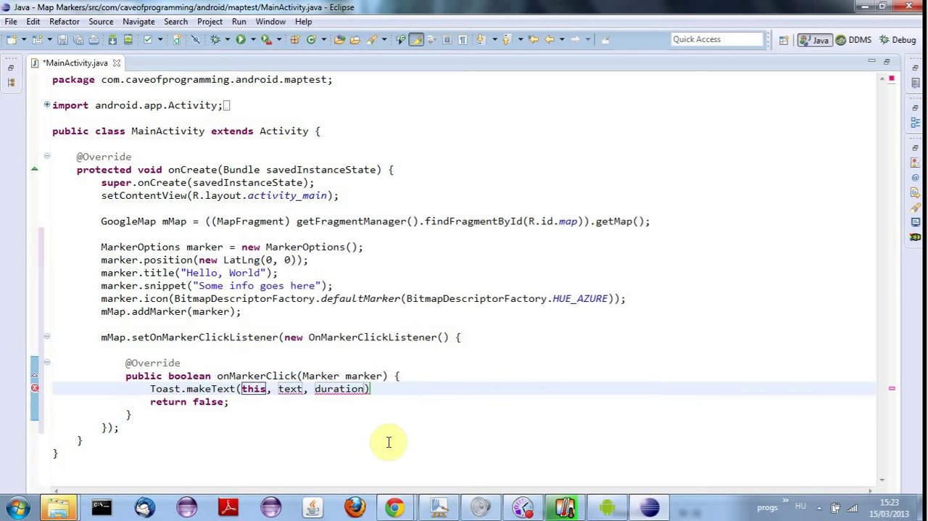
pyautogui.write('MainActivity')
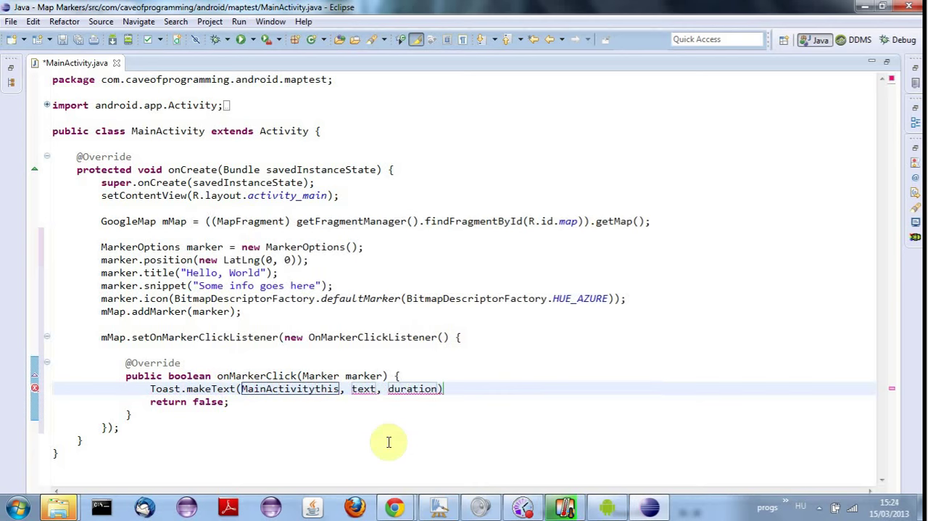
pyautogui.write('.')
pyautogui.press('Tab')
pyautogui.press('Escape')
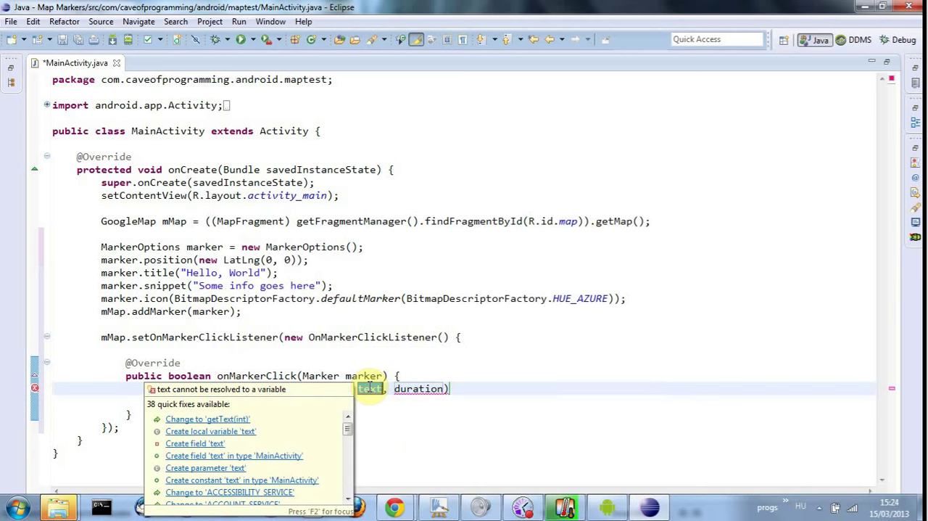
pyautogui.write('mak')
pyautogui.write('k')
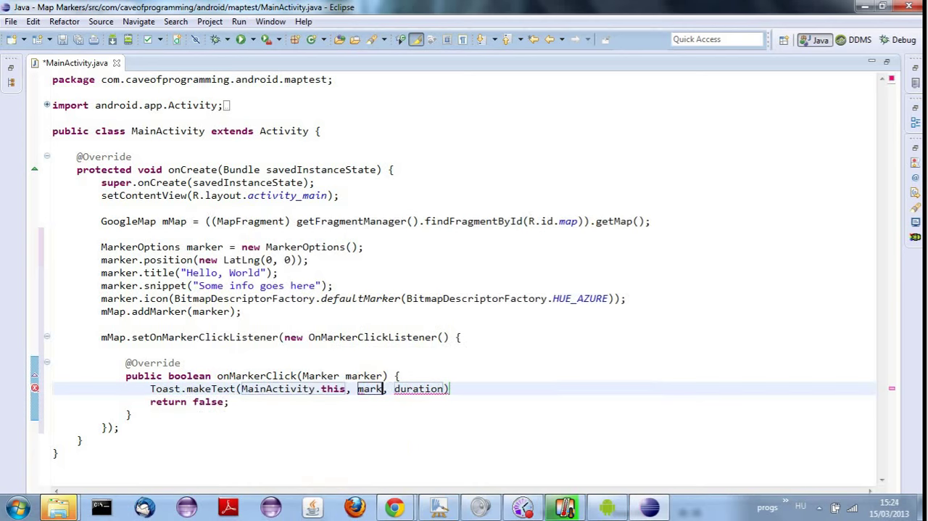
pyautogui.write('er.g')
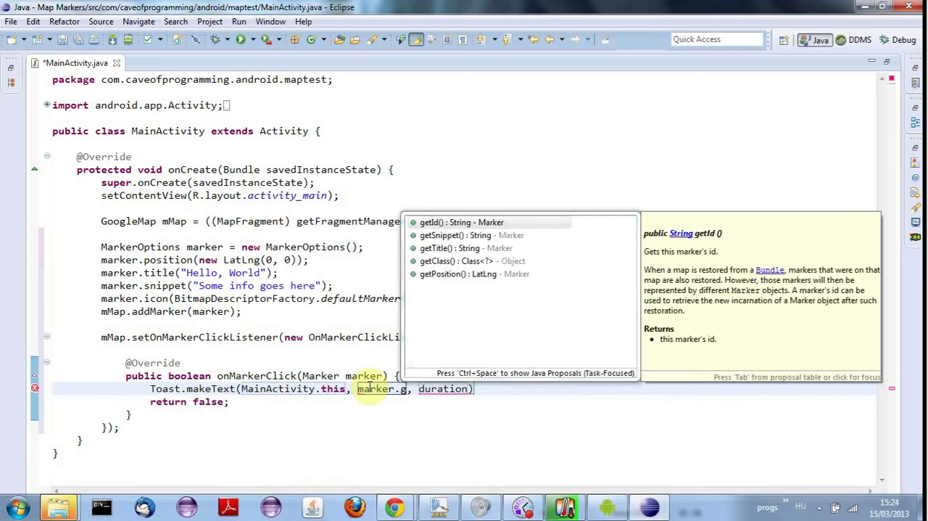
pyautogui.press('Down')
pyautogui.press('Return')
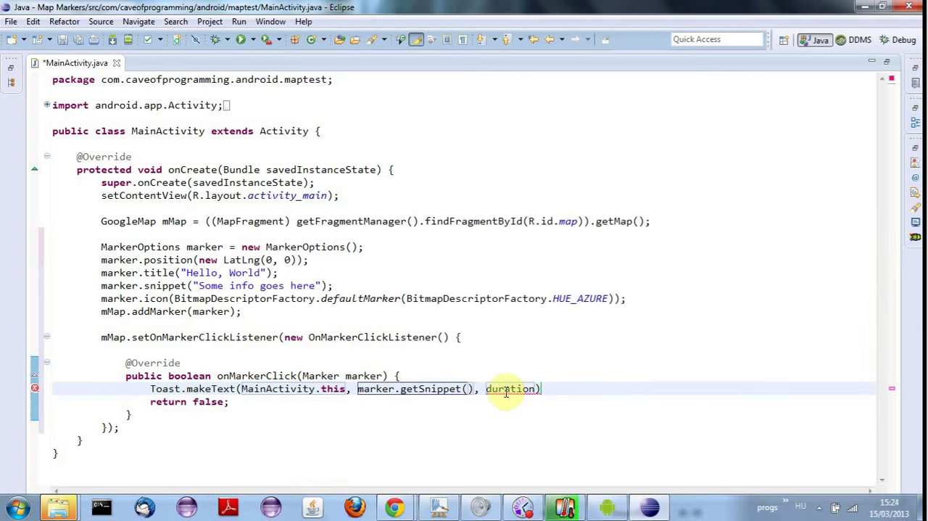
# Set the duration to Toast.LENGTH_LONG, append .show(); and save MainActivity
pyautogui.doubleClick(519, 388)
pyautogui.write('Toast.')
pyautogui.press('Down')
pyautogui.press('Up')
pyautogui.press('Return')
pyautogui.press('End')
pyautogui.write('.sh')
pyautogui.press('Return')
pyautogui.write(';')
pyautogui.click(77, 40)
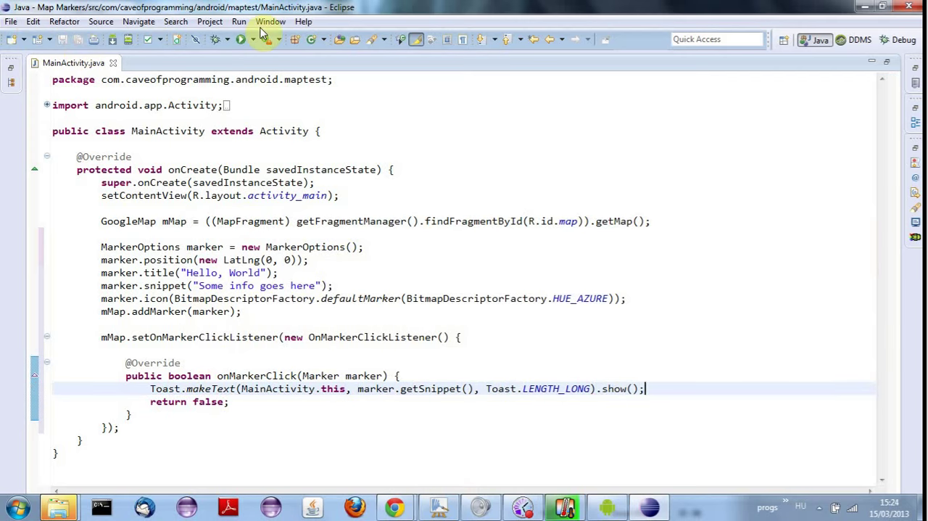
# Run the app on the connected HTC phone via the Android Device Chooser
pyautogui.click(242, 40)
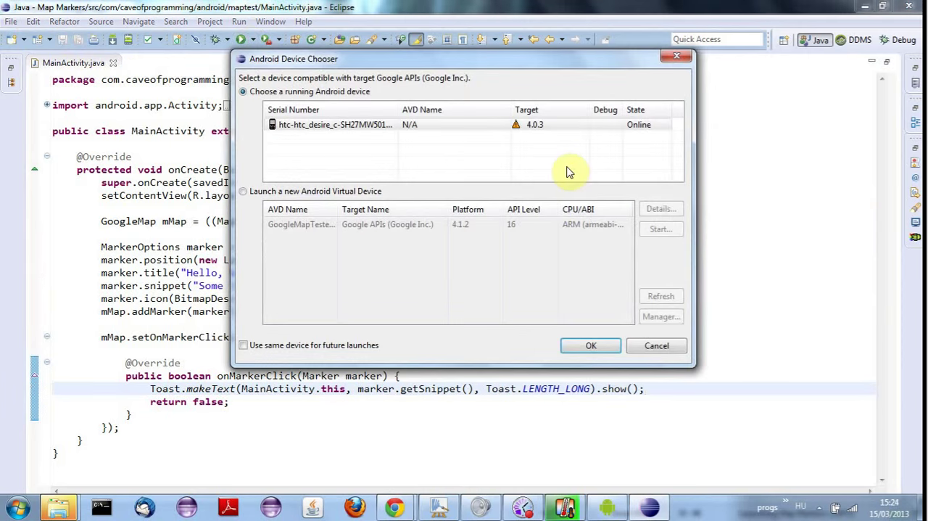
pyautogui.click(311, 126)
pyautogui.doubleClick(311, 126)
# Restore the full workspace with project explorer and console, enlarging the code area
pyautogui.click(886, 61)
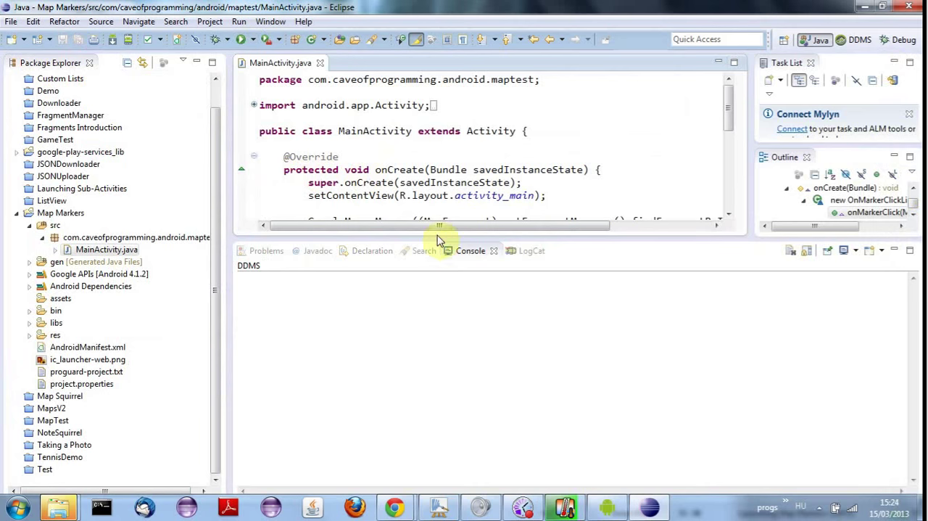
pyautogui.moveTo(418, 239); pyautogui.dragTo(438, 317)
pyautogui.click(412, 211)
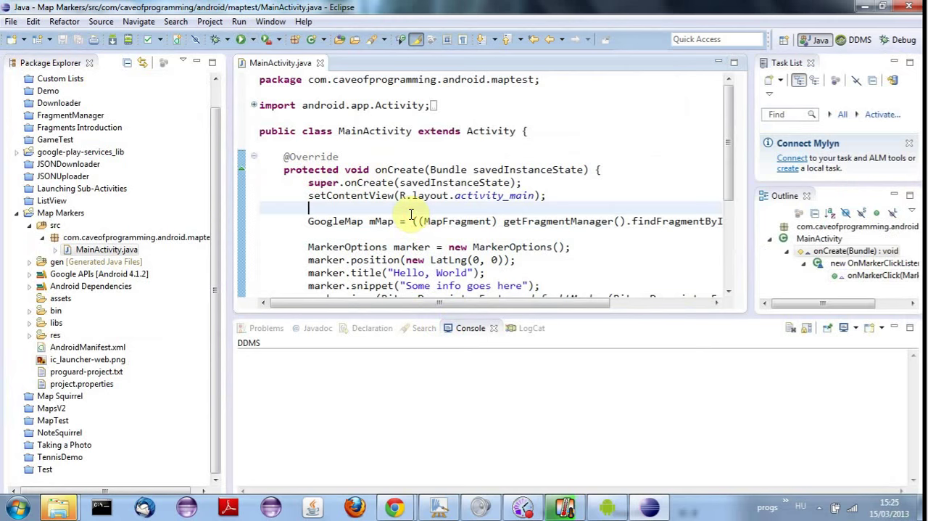
# Bring the Android Screencast window forward to show MapTest running on the phone
pyautogui.click(606, 505)
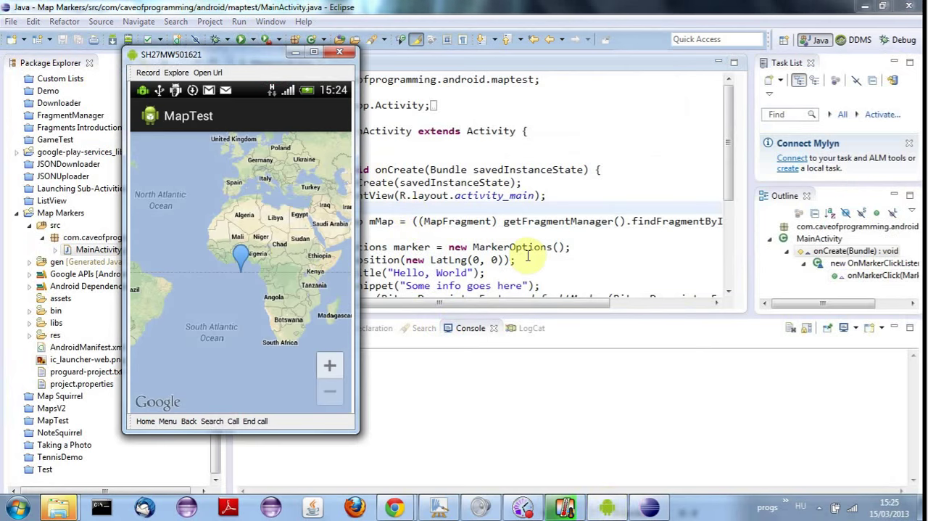